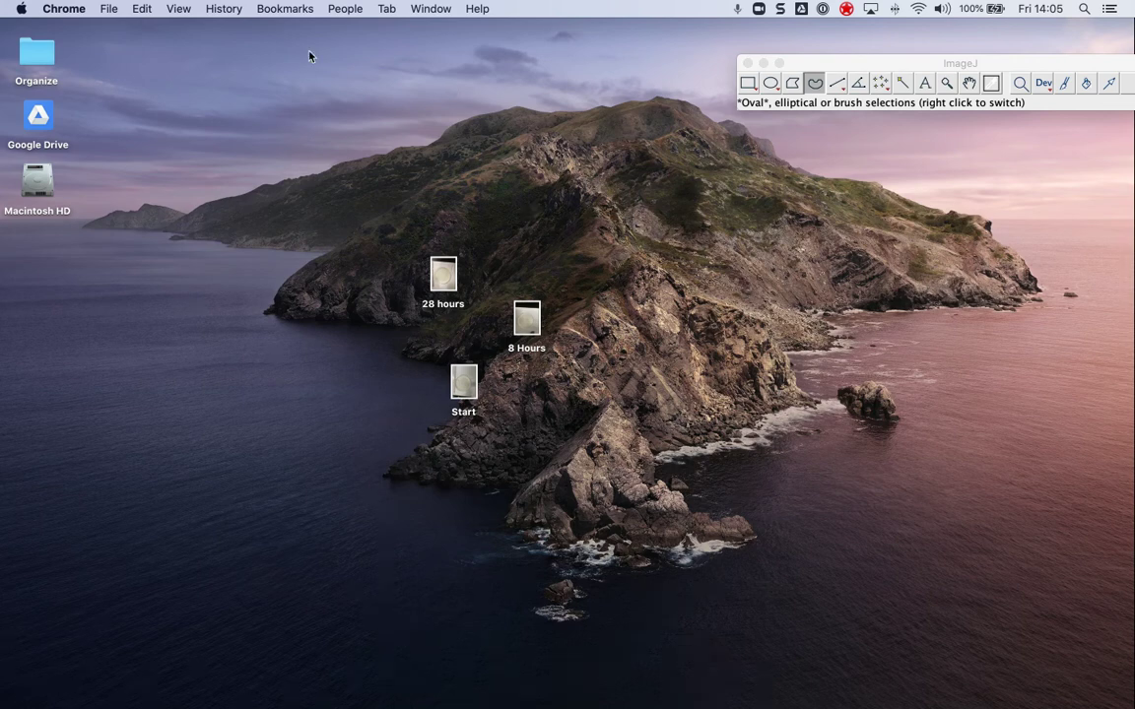
- Switch from Chrome to ImageJ and bring up the Open dialog listing the Desktop
click(110, 9)
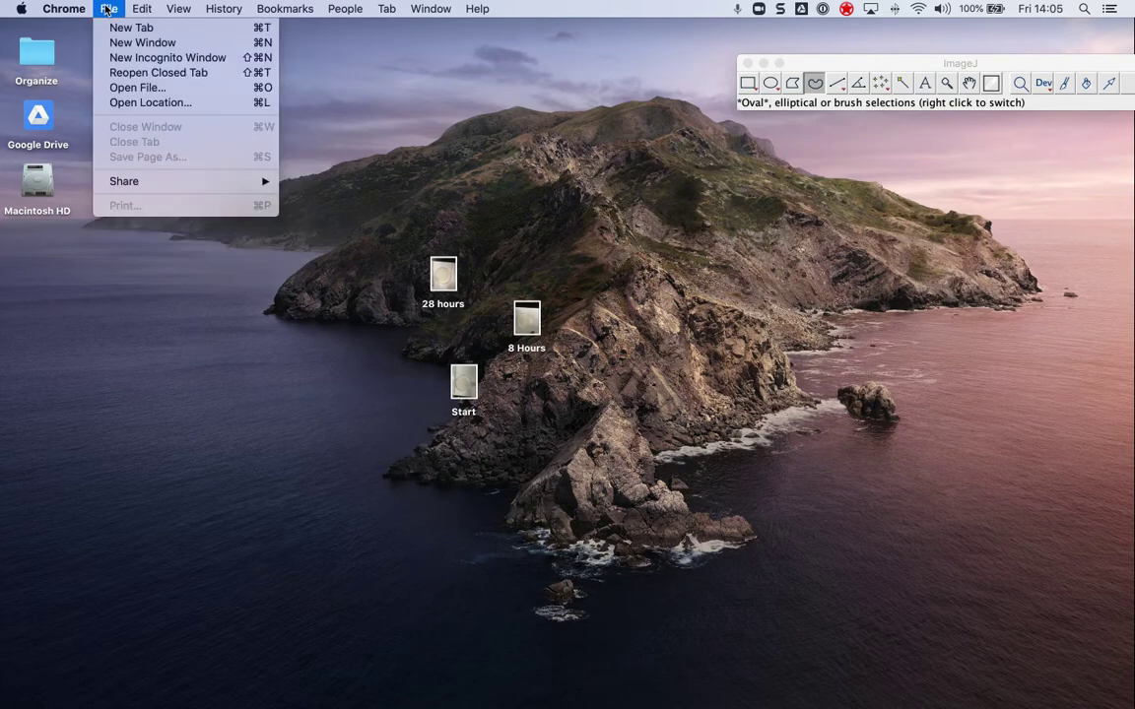
click(908, 51)
click(907, 61)
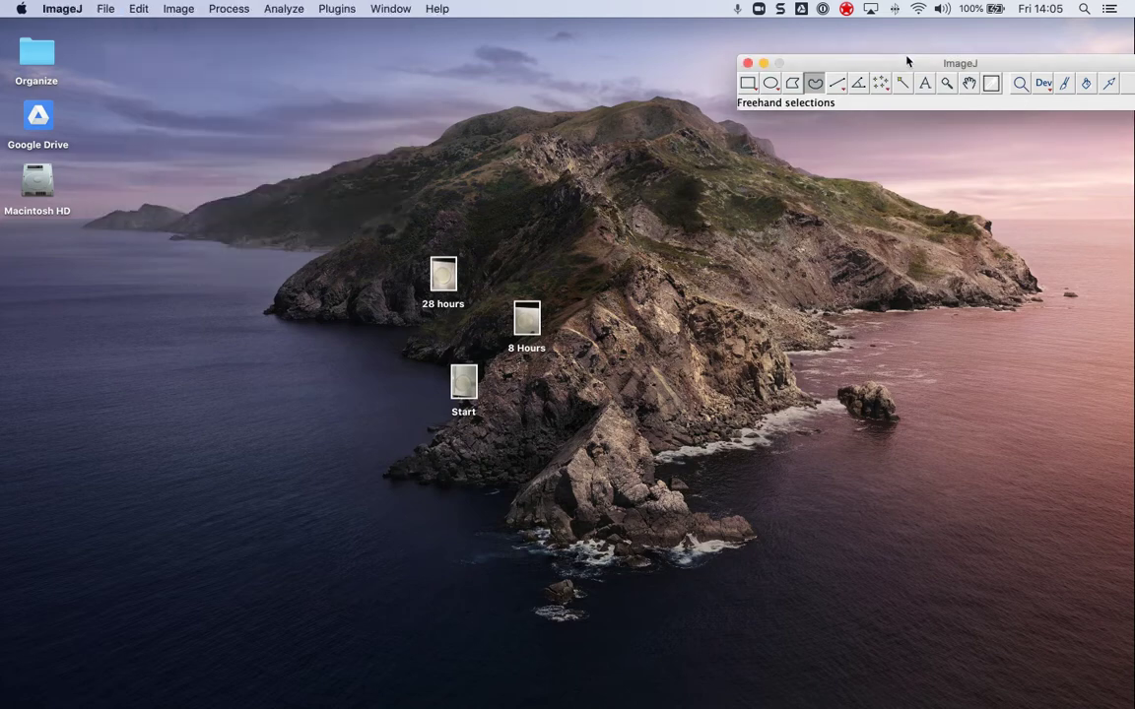
click(107, 9)
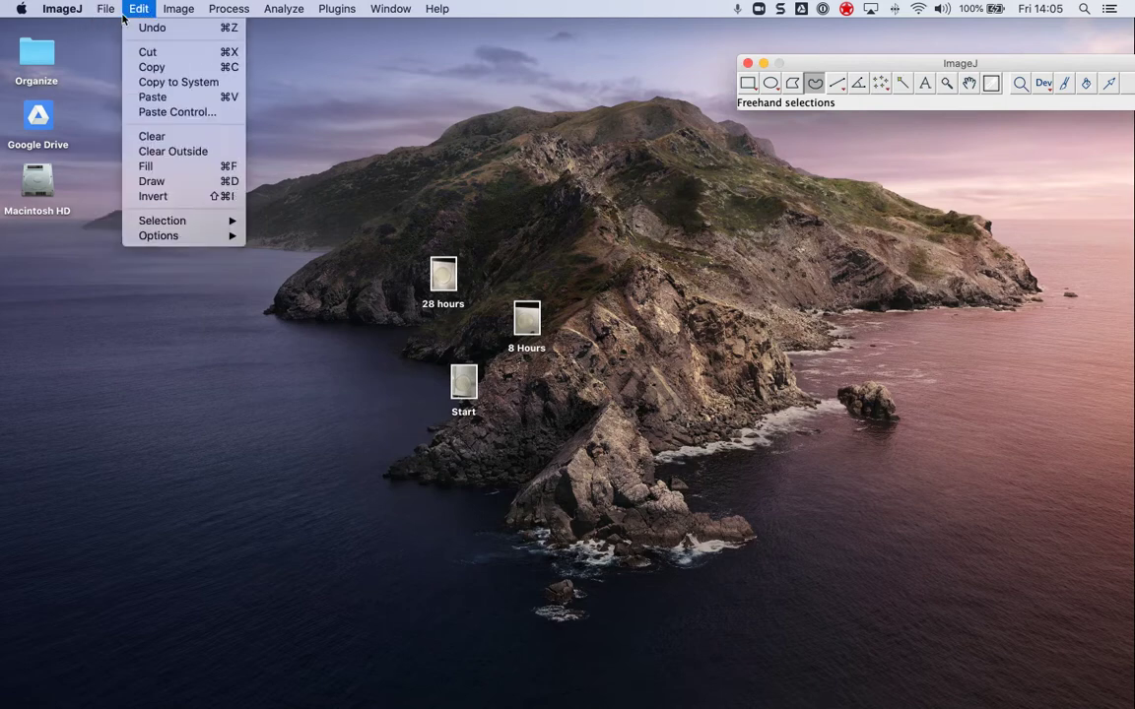
click(111, 42)
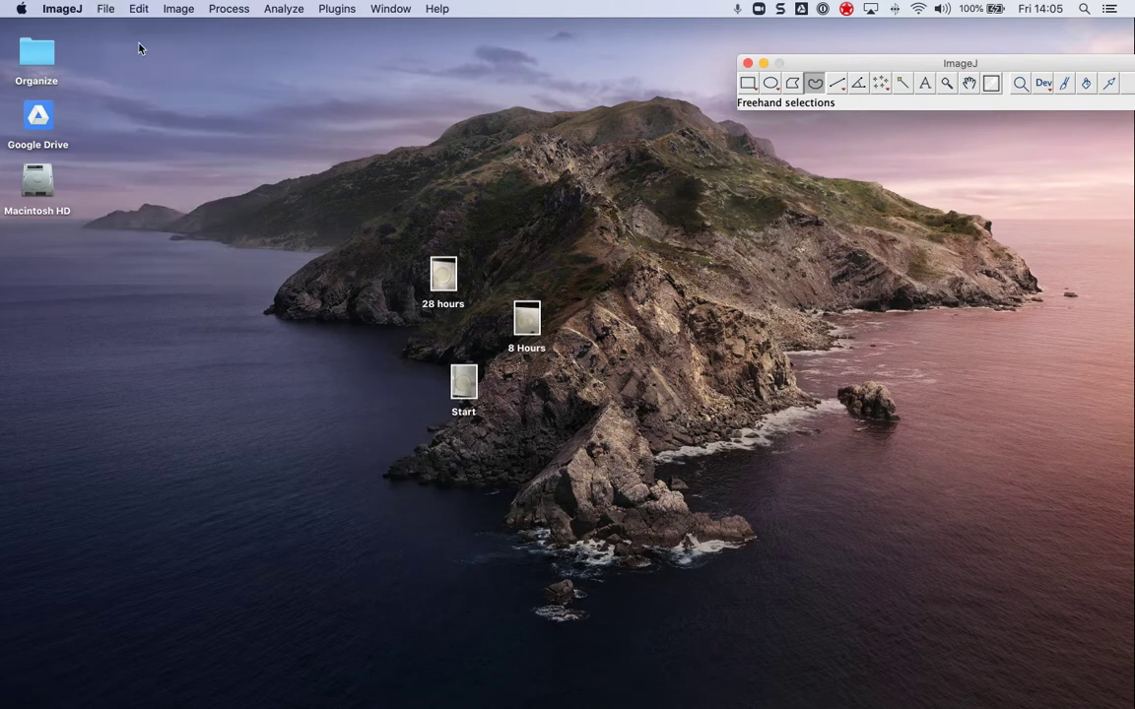
- Open Start.jpg, then move and enlarge its image window
double_click(423, 164)
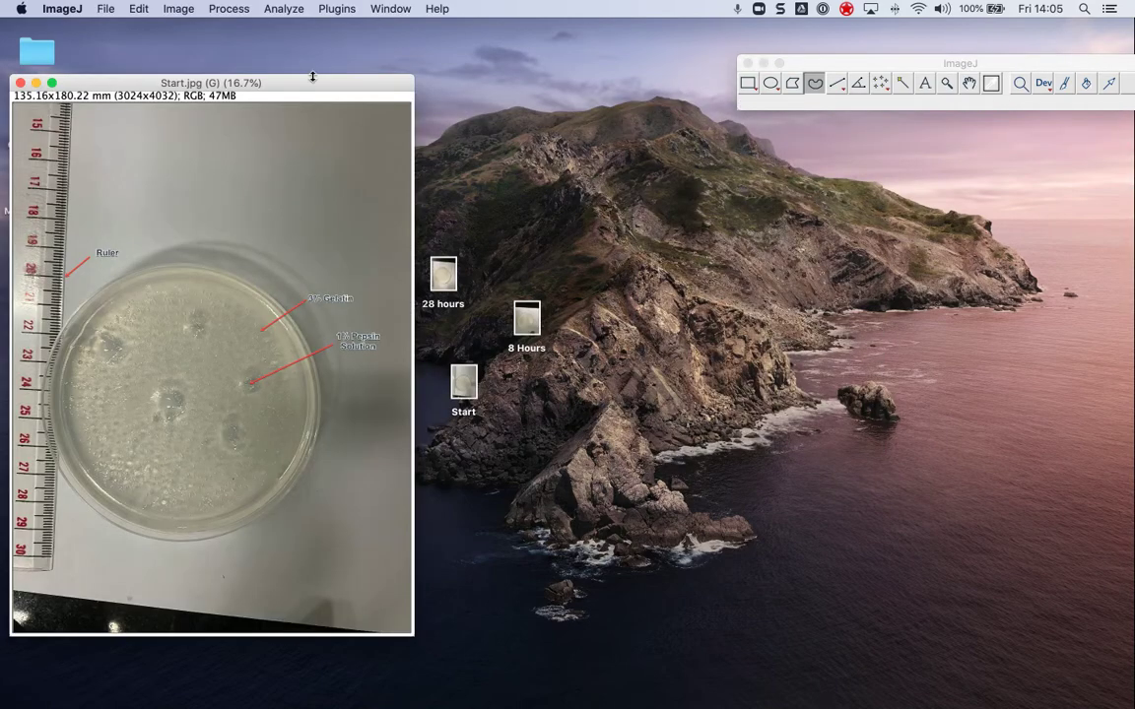
drag(315, 90, 349, 33)
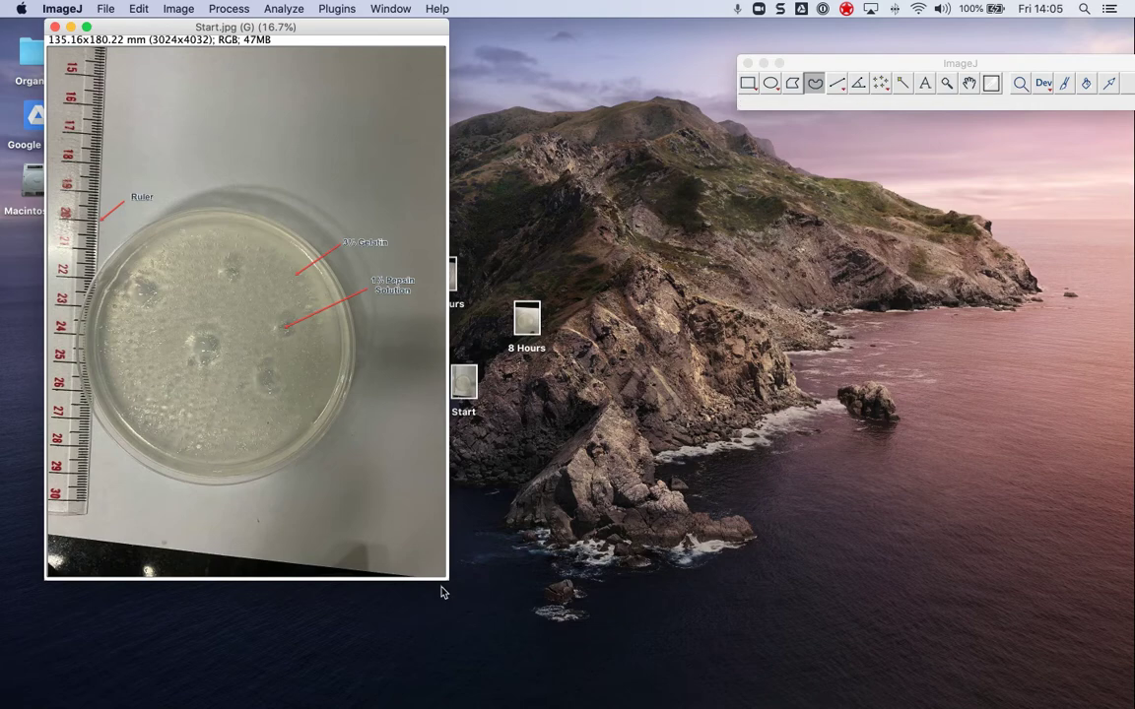
drag(451, 578, 808, 696)
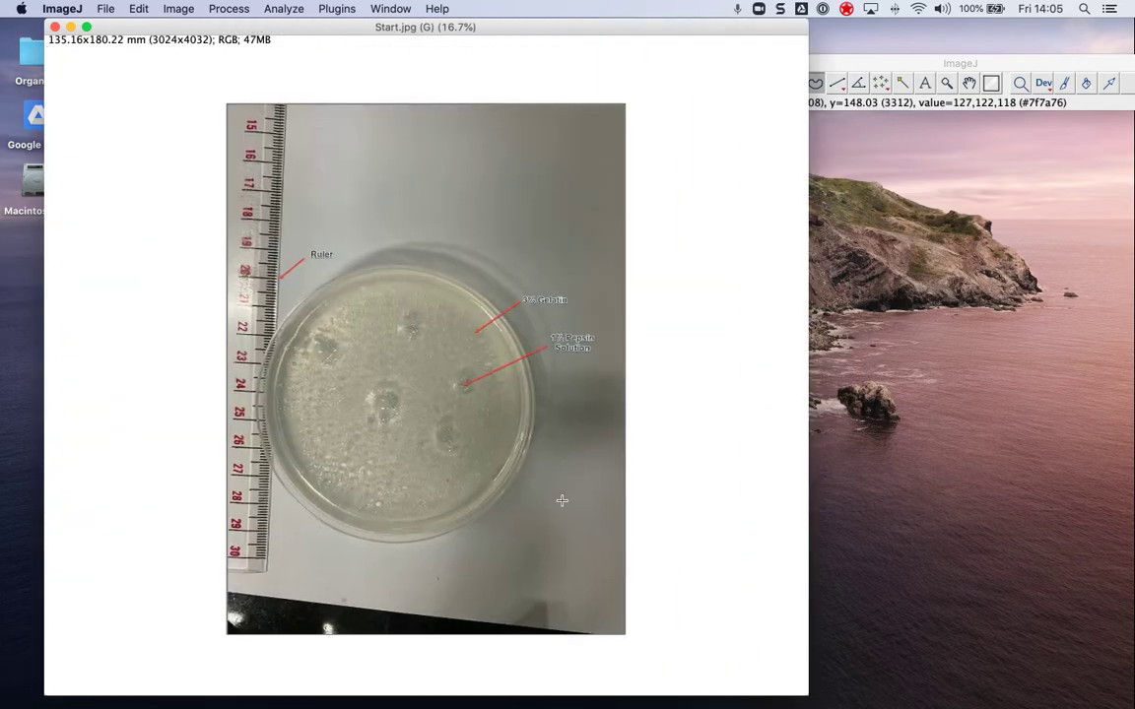
key(plus)
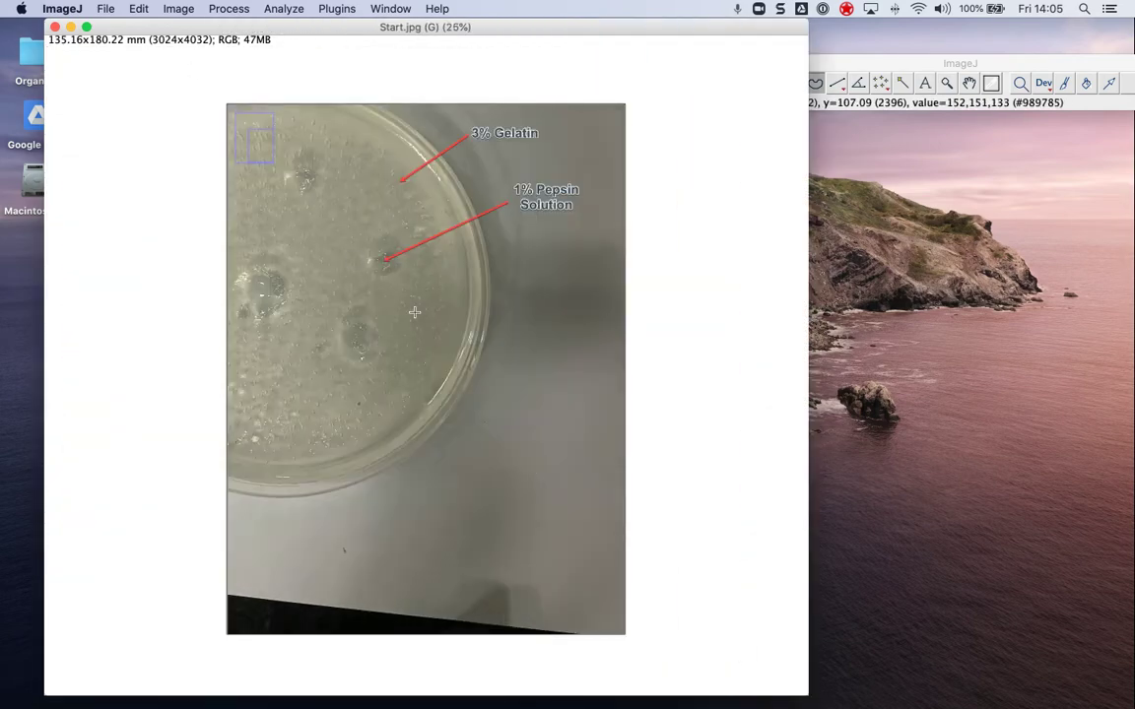
key(minus)
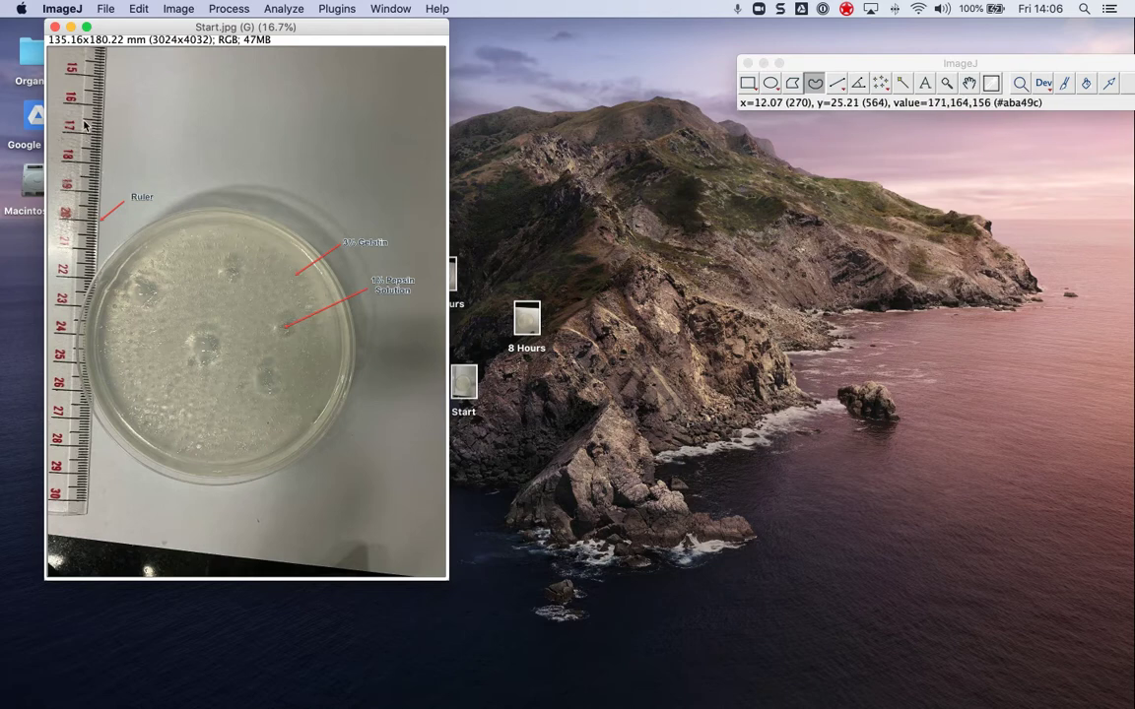
- Readjust the Start.jpg window, clear a stray selection, and return to the 16.7% whole-photo view
drag(120, 25, 85, 26)
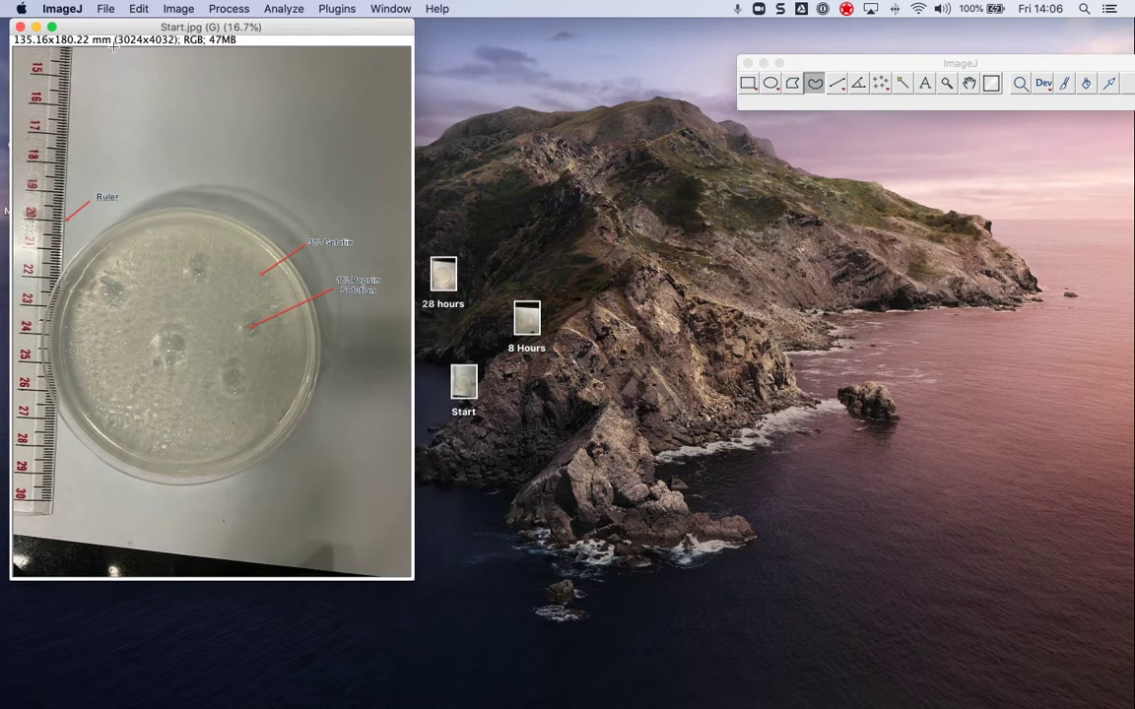
drag(413, 578, 765, 617)
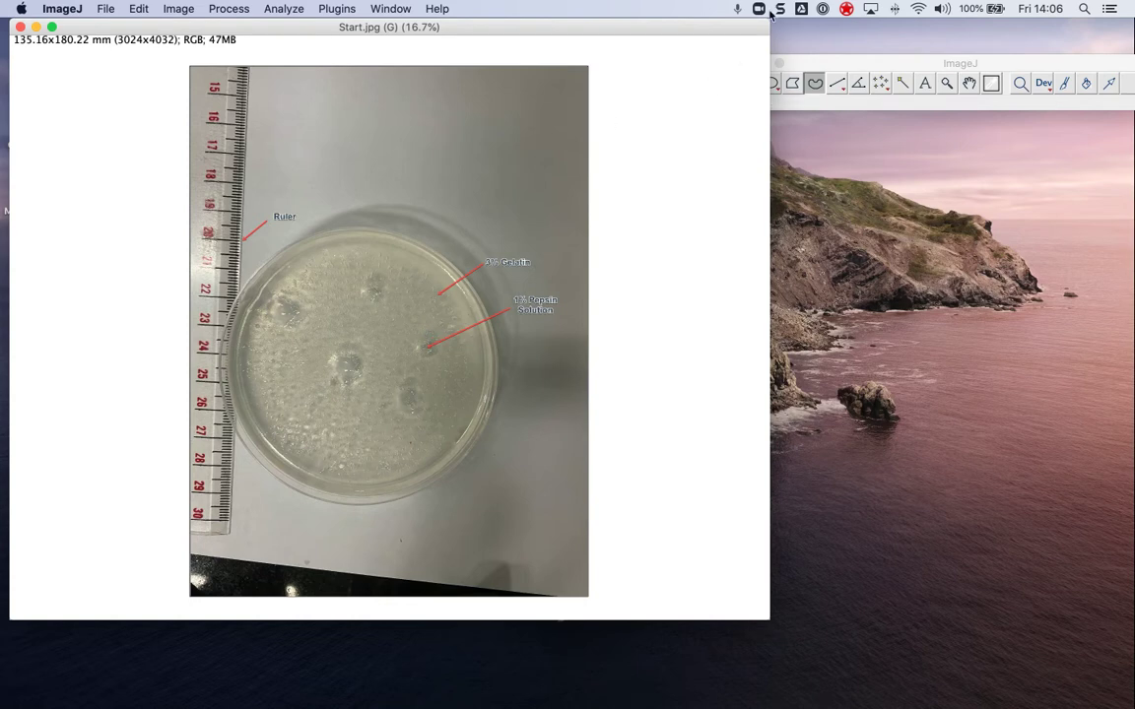
click(781, 64)
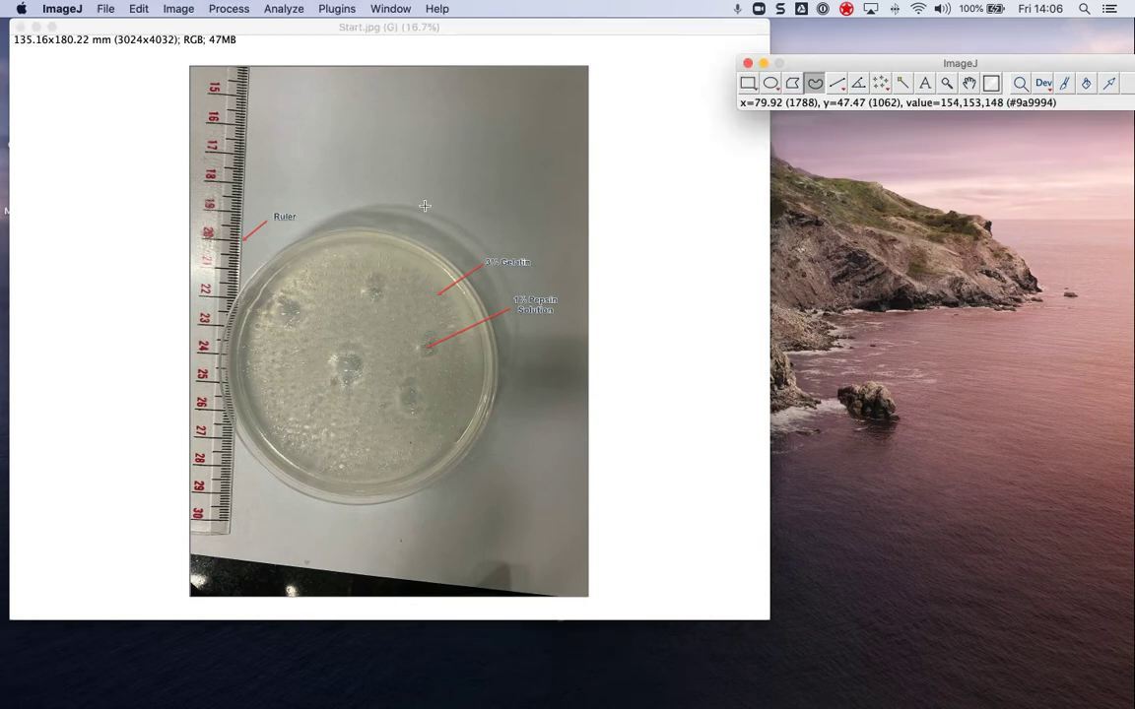
key(plus)
key(plus)
click(549, 216)
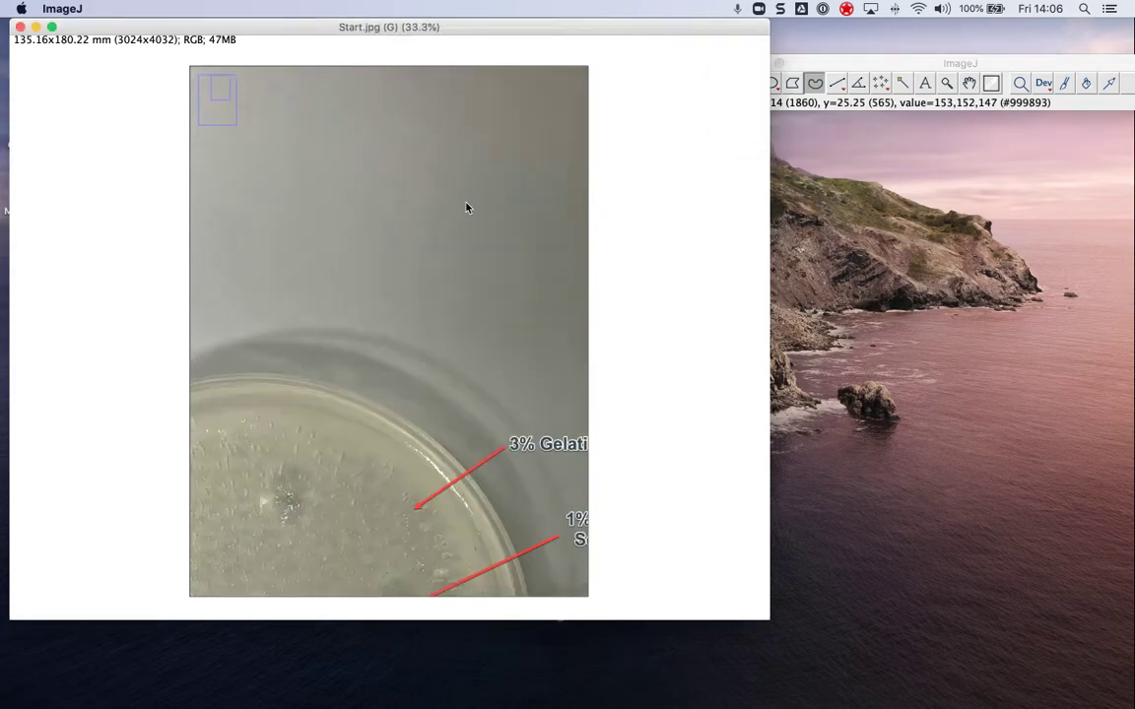
drag(548, 216, 405, 203)
click(187, 97)
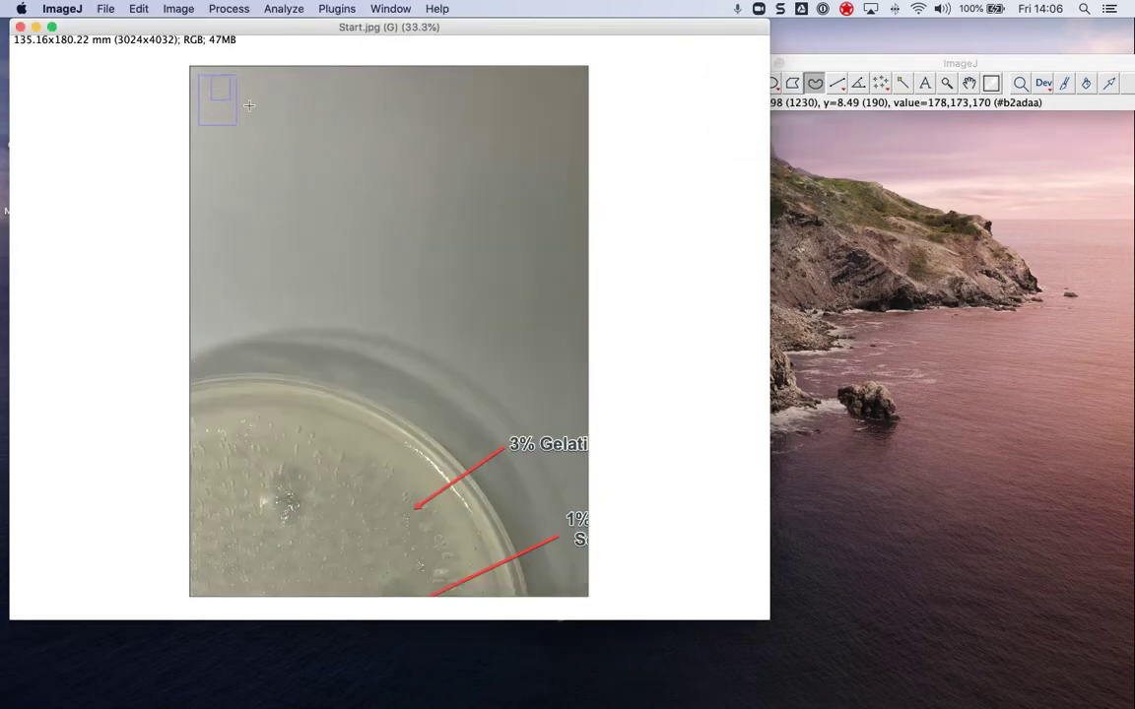
key(minus)
key(minus)
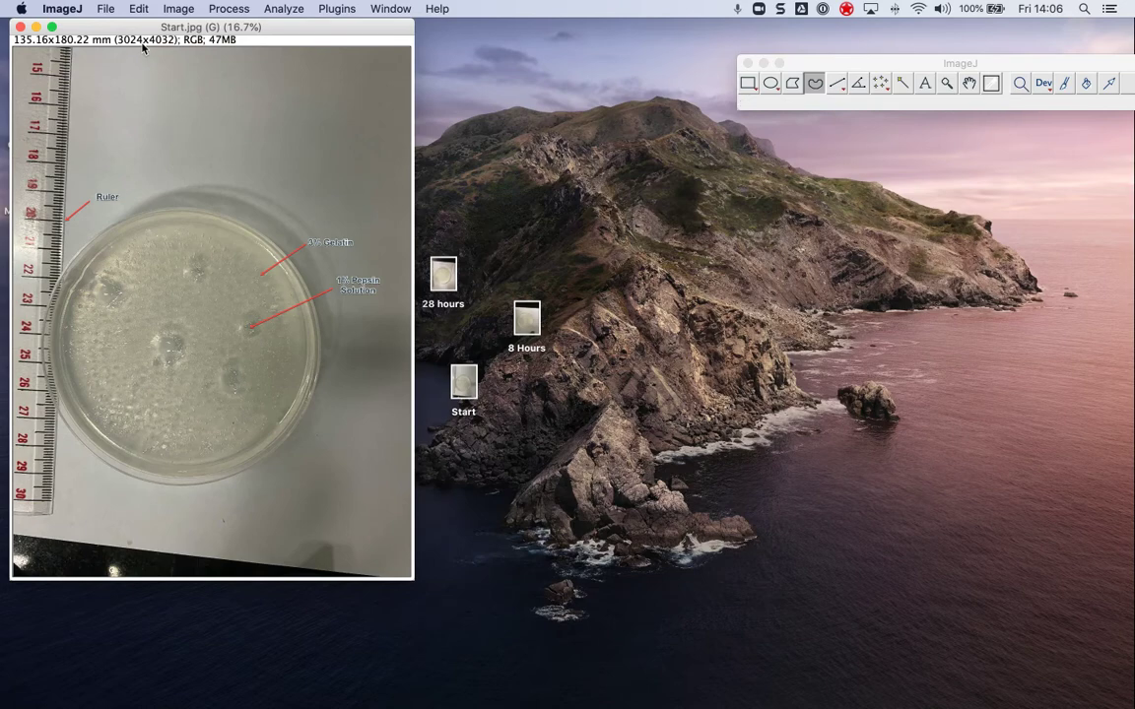
- Zoom in on the ruler and draw a straight line spanning 1 cm, about 9.99 long
drag(133, 26, 453, 33)
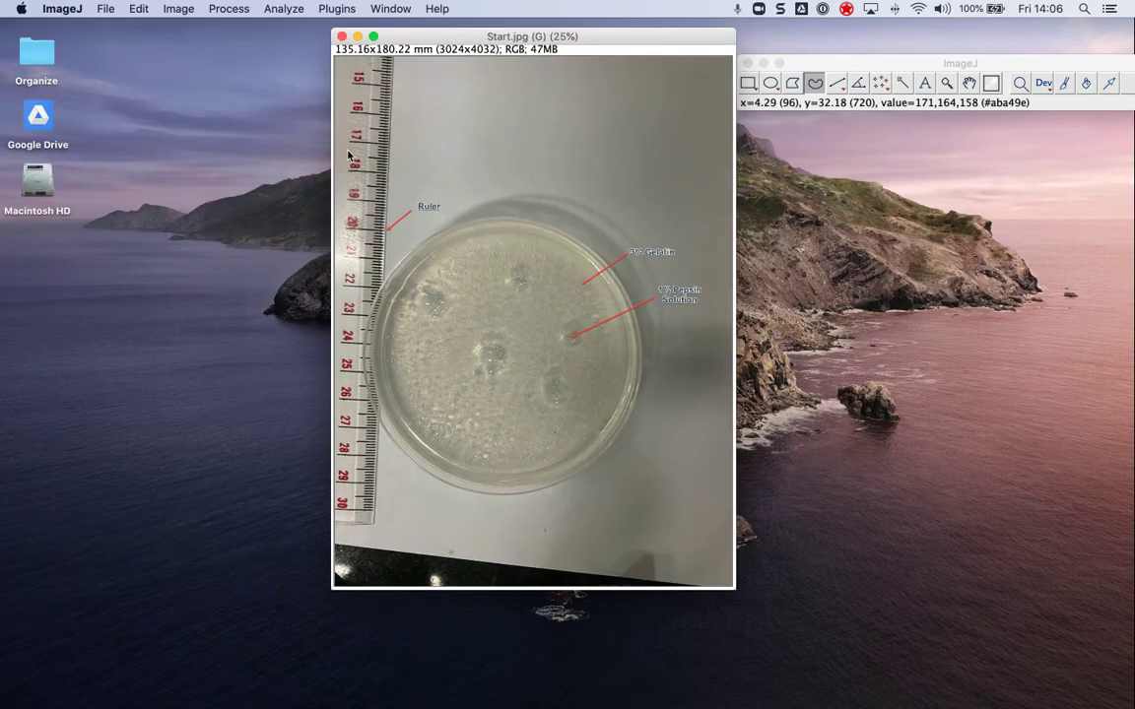
key(plus)
key(plus)
key(plus)
key(plus)
key(plus)
key(plus)
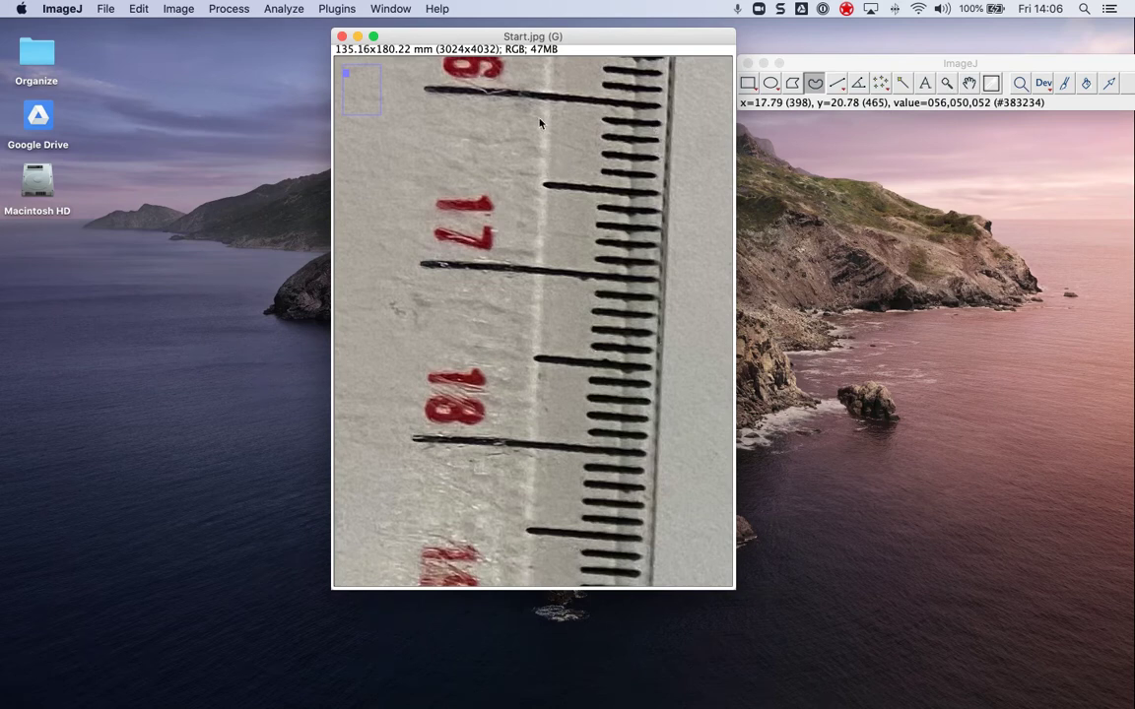
click(839, 83)
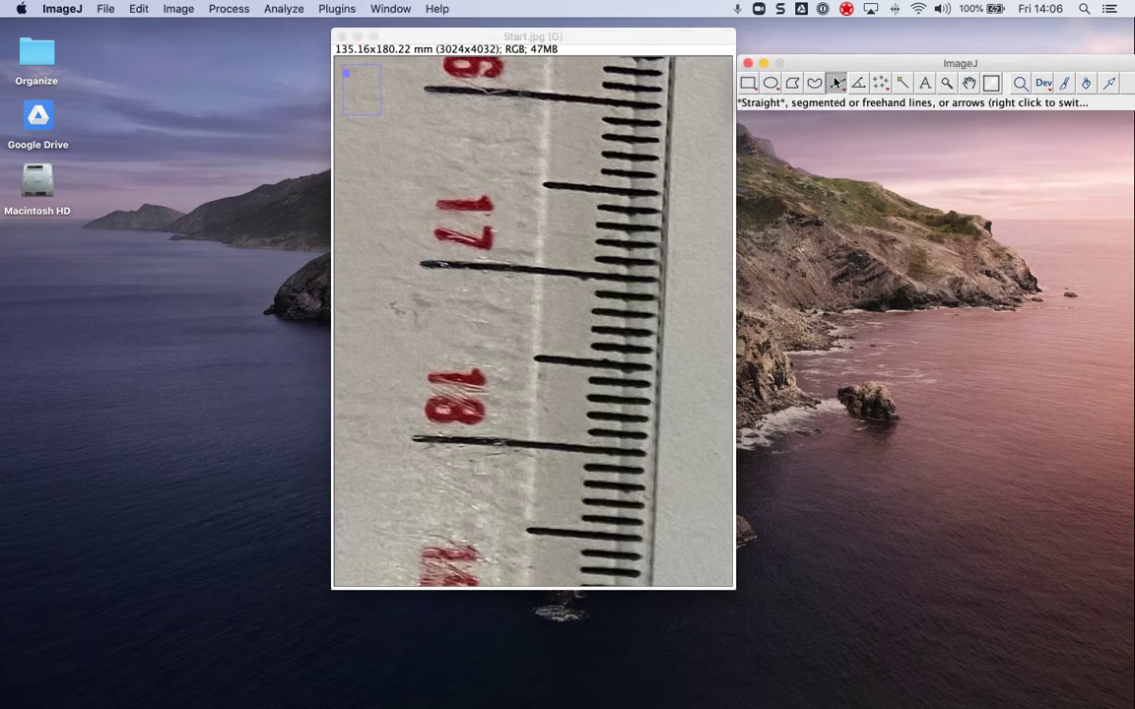
click(623, 103)
drag(623, 102, 612, 283)
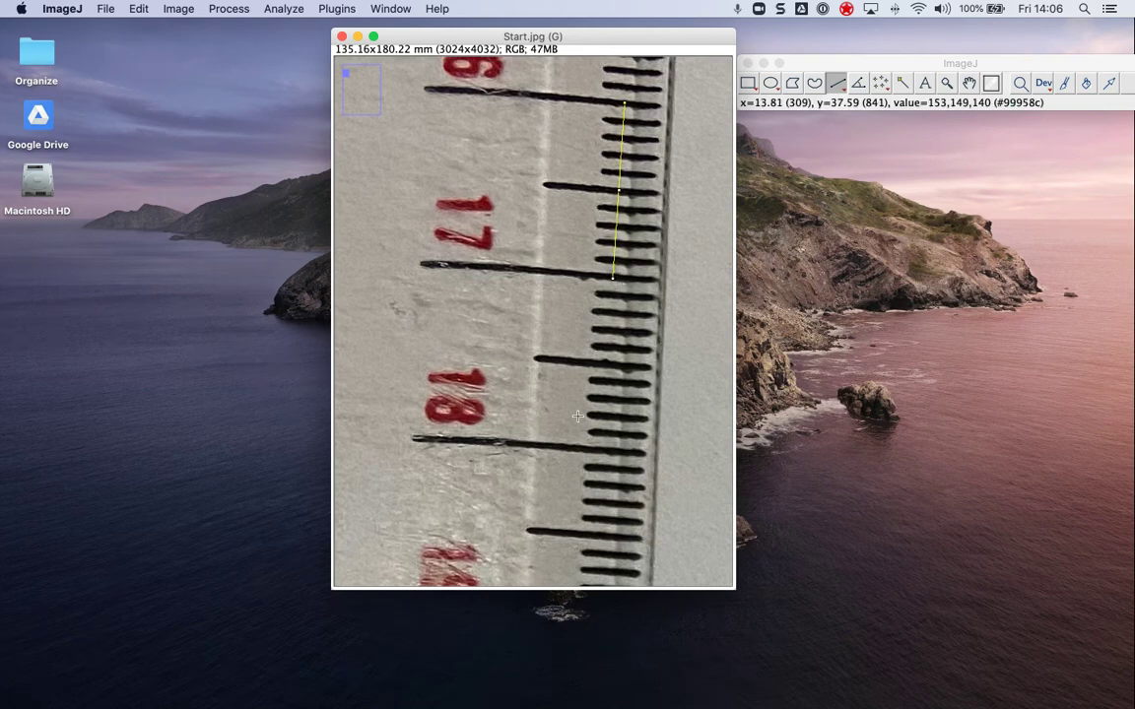
click(266, 8)
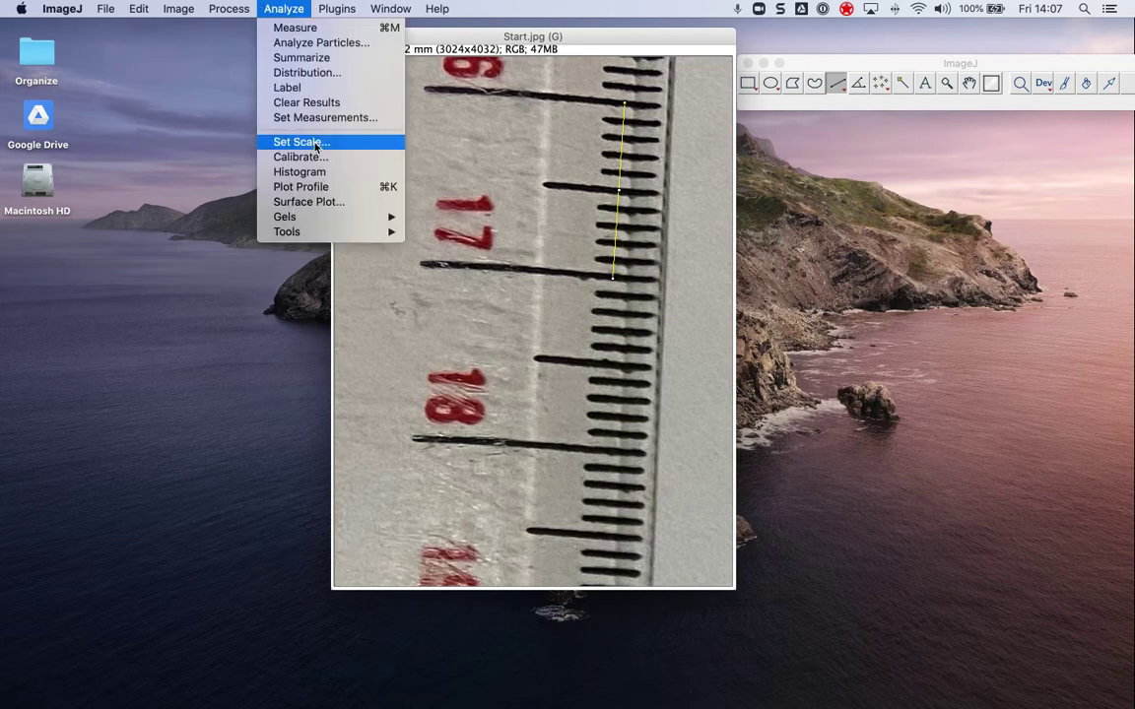
click(839, 90)
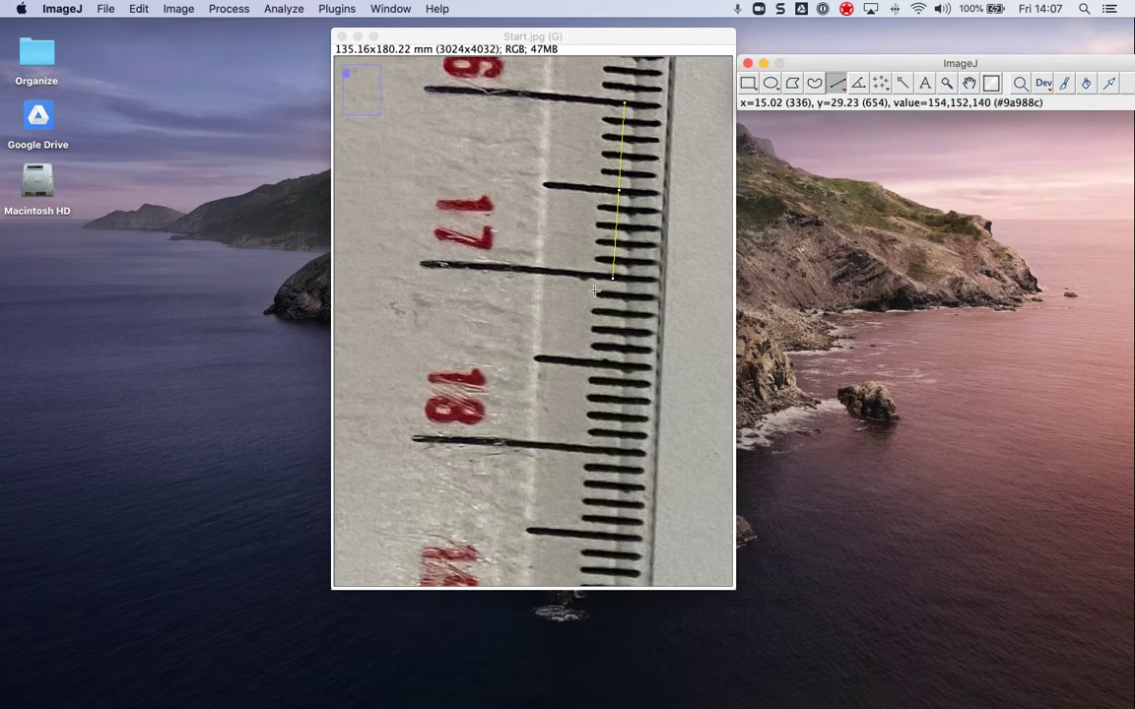
click(272, 9)
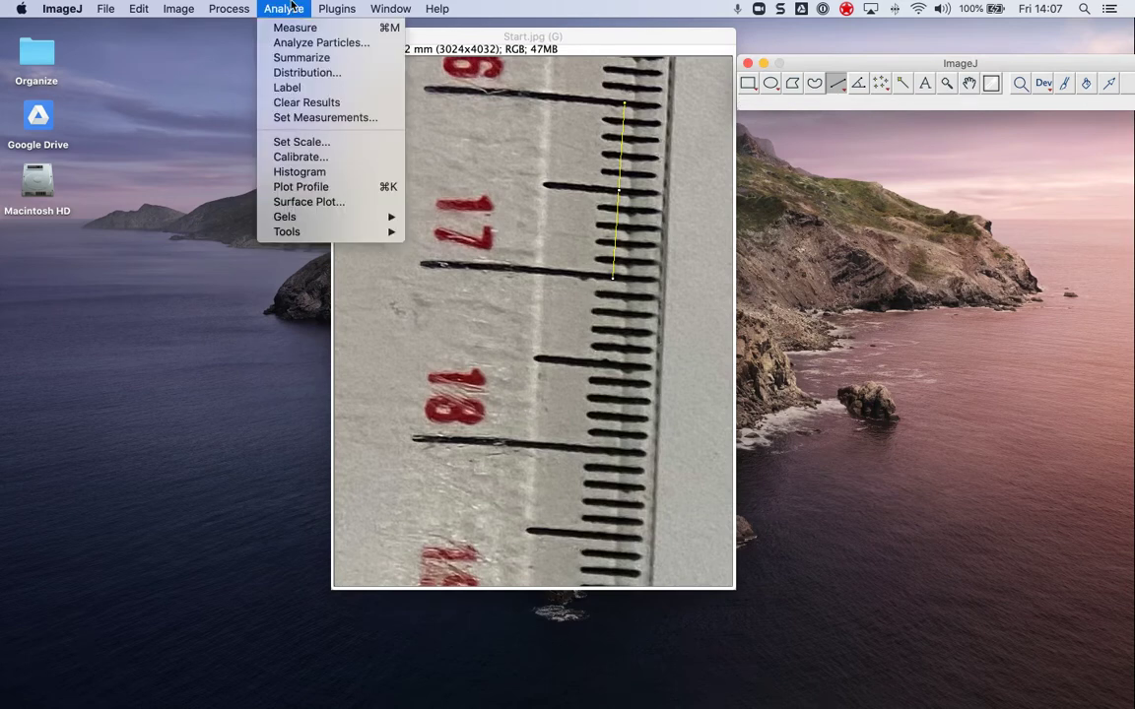
- Set the scale so the line's known distance is 10.00 mm, applied globally
click(301, 142)
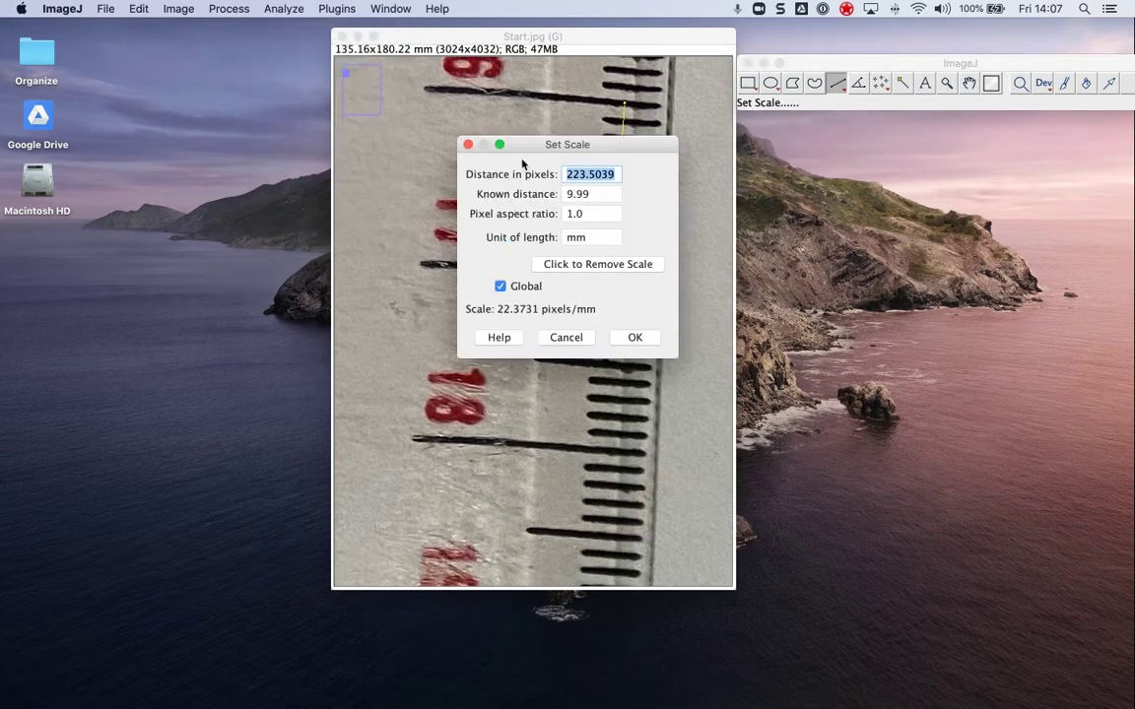
click(577, 197)
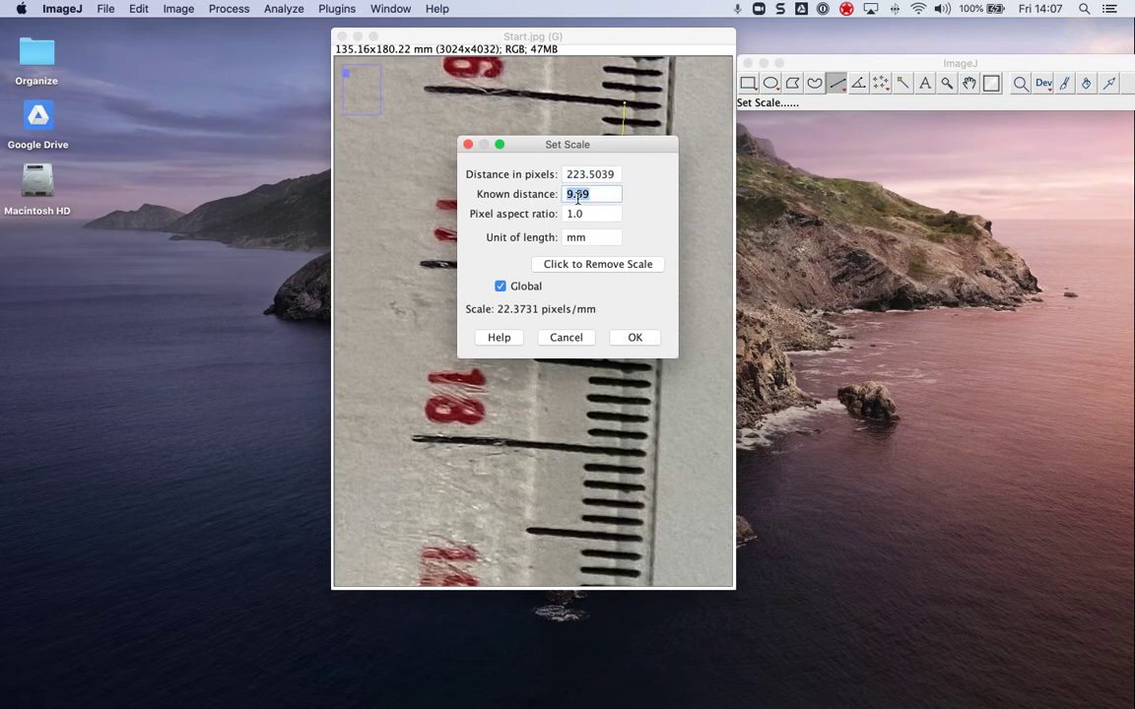
text(10.00)
click(500, 287)
click(499, 287)
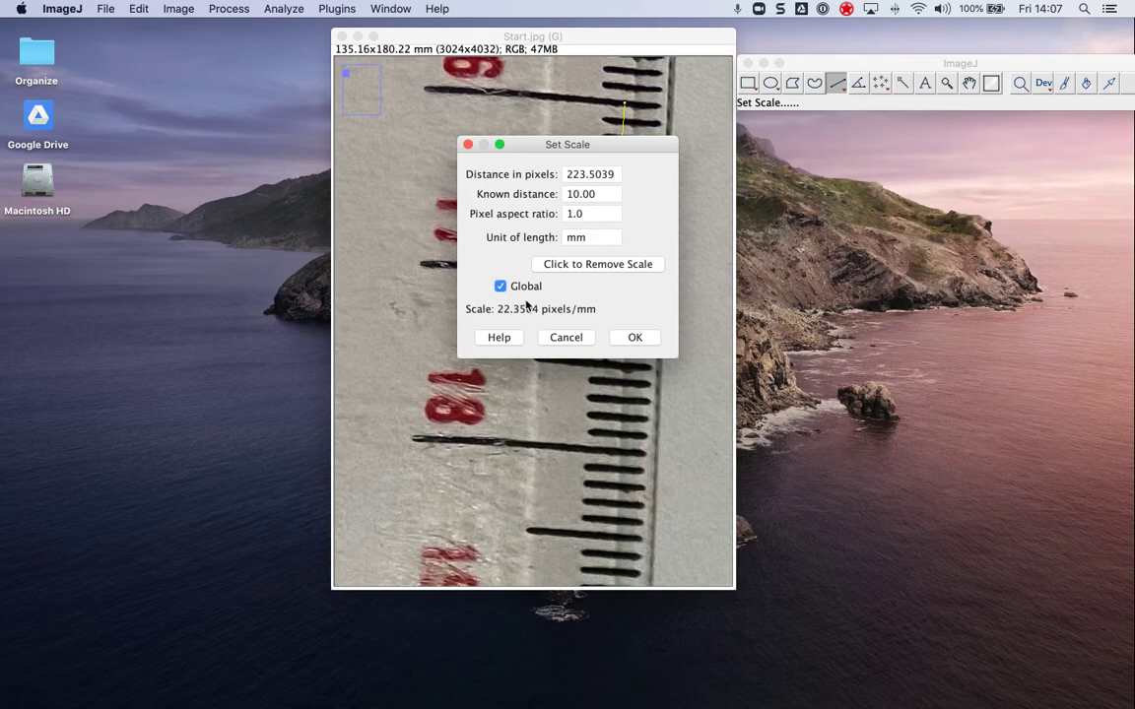
click(628, 337)
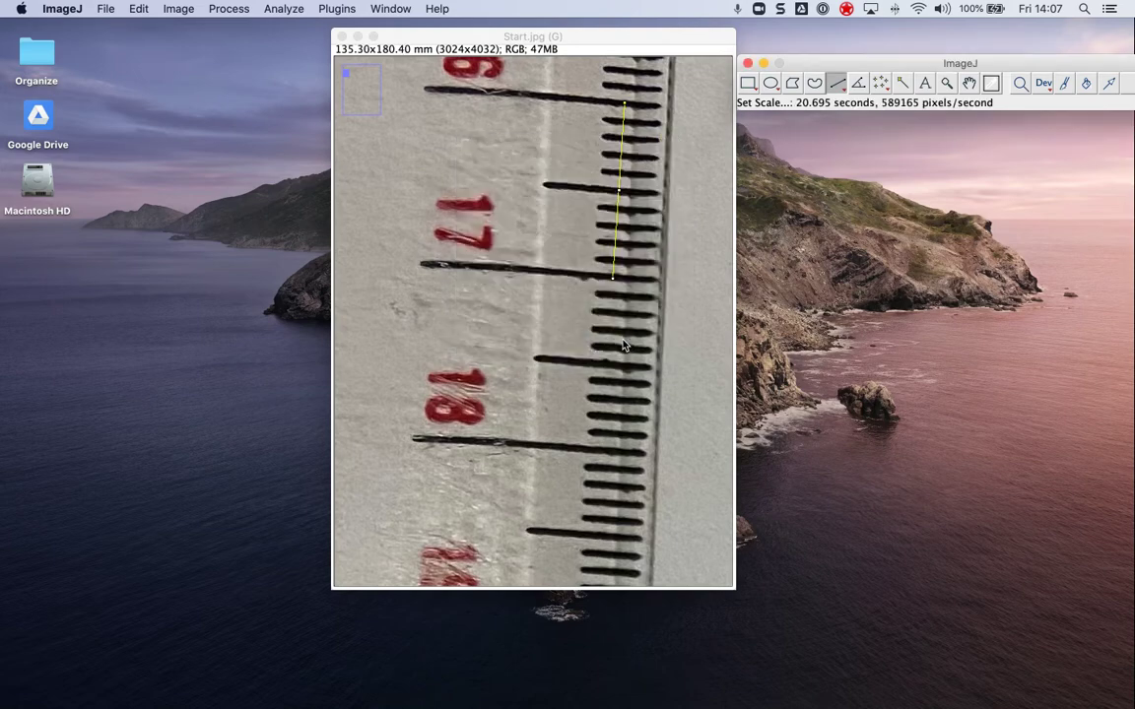
- Zoom to 50% on the dish's holes, discarding a trial straight line
key(minus)
key(minus)
key(minus)
key(minus)
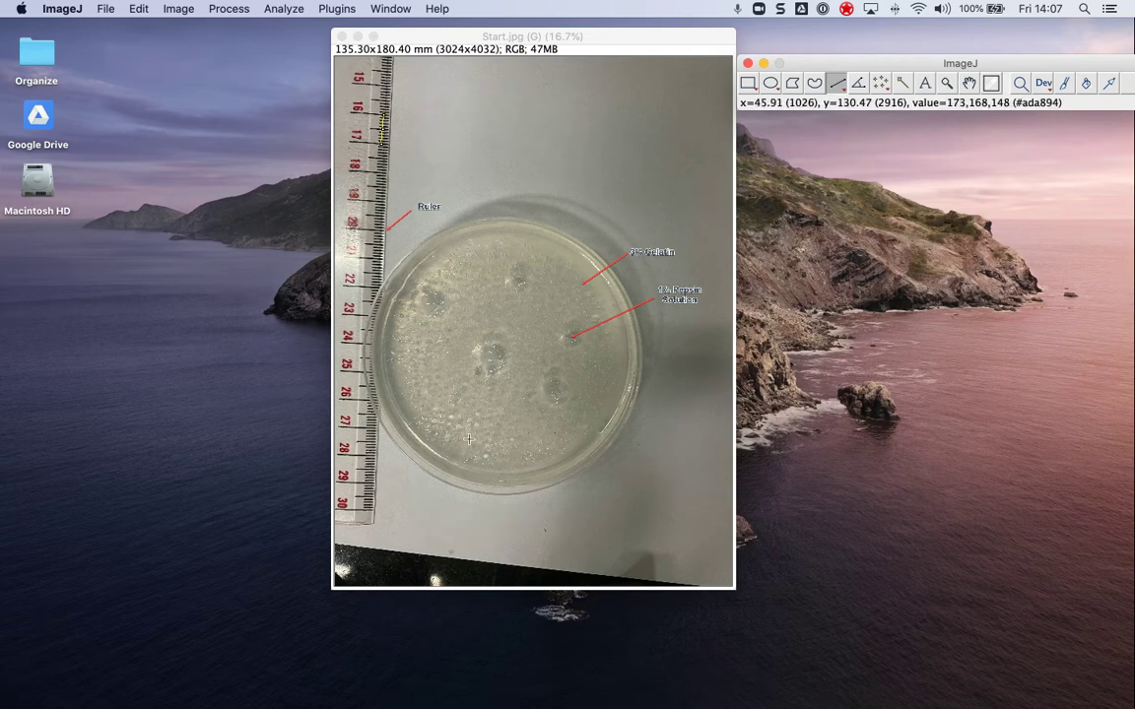
key(plus)
key(plus)
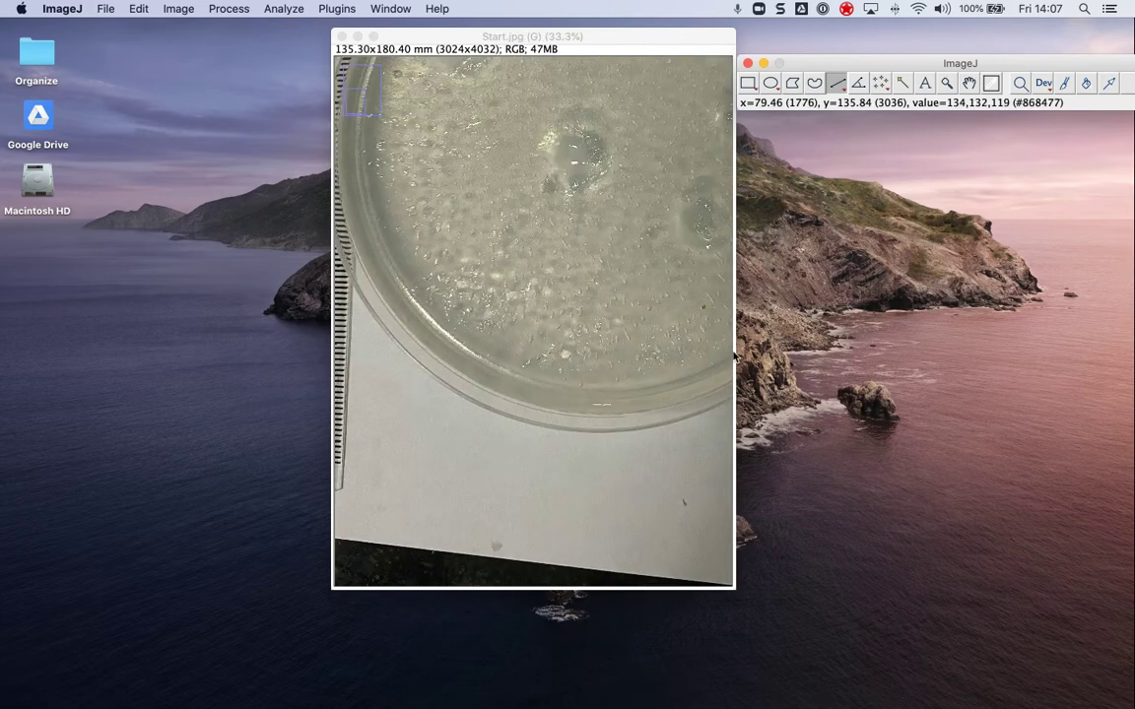
drag(737, 355, 811, 355)
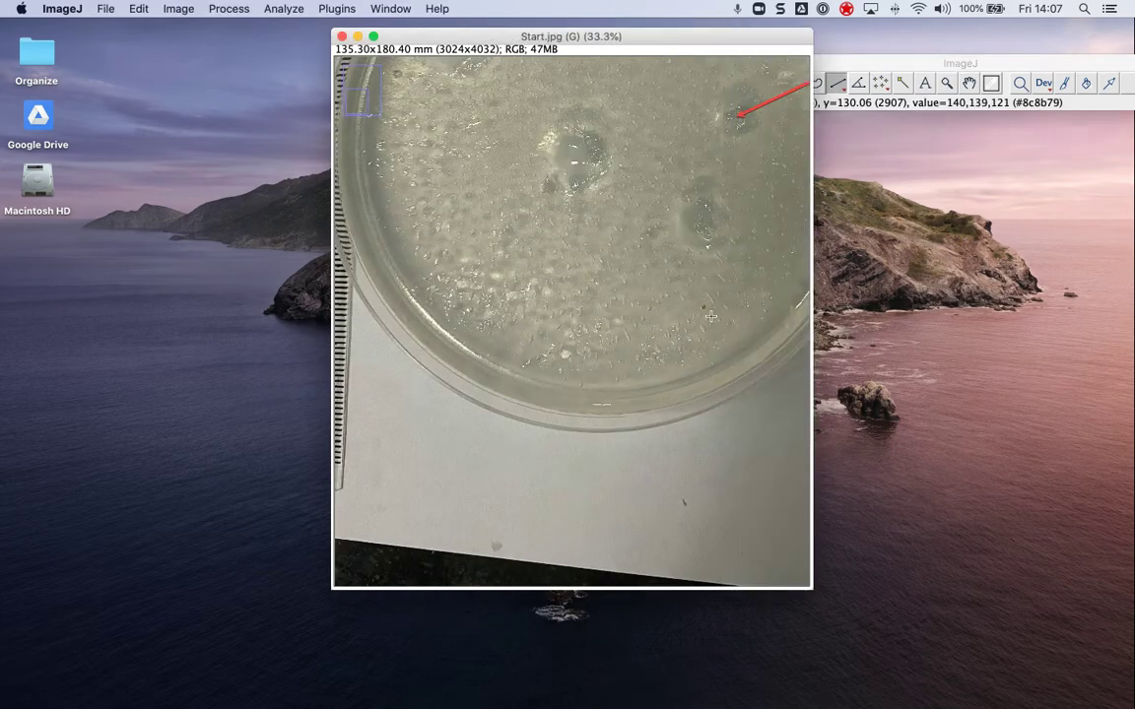
scroll(715, 271, up, 3)
scroll(714, 272, up, 3)
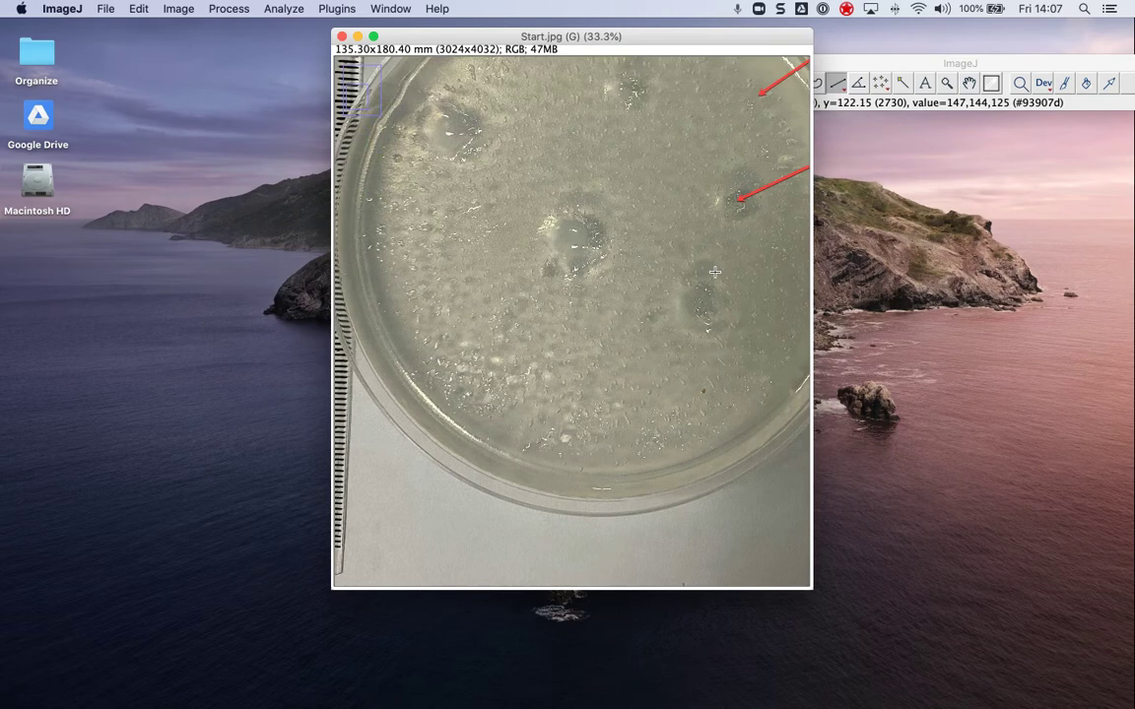
key(plus)
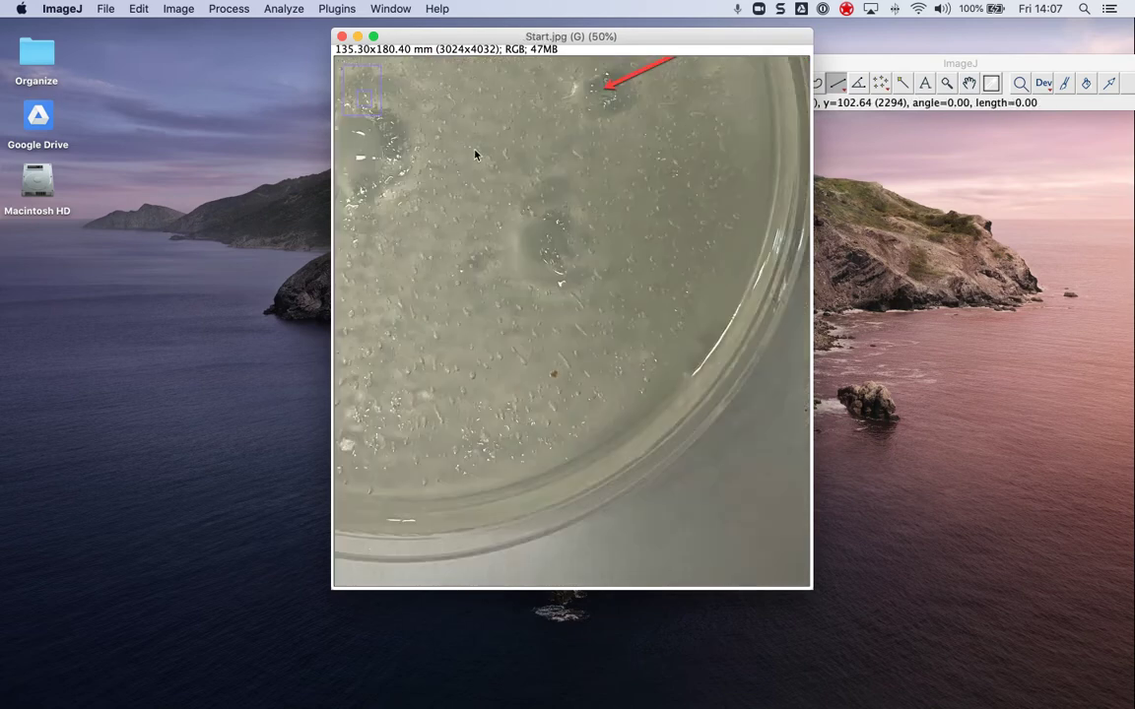
drag(477, 153, 628, 219)
key(minus)
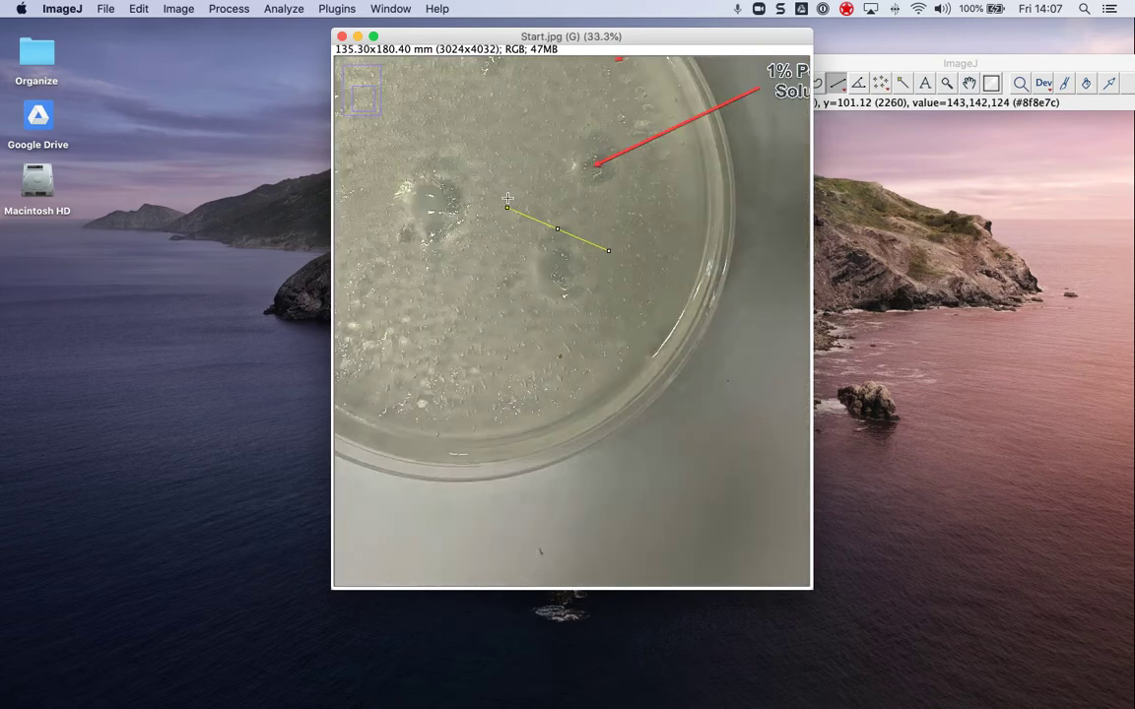
click(505, 199)
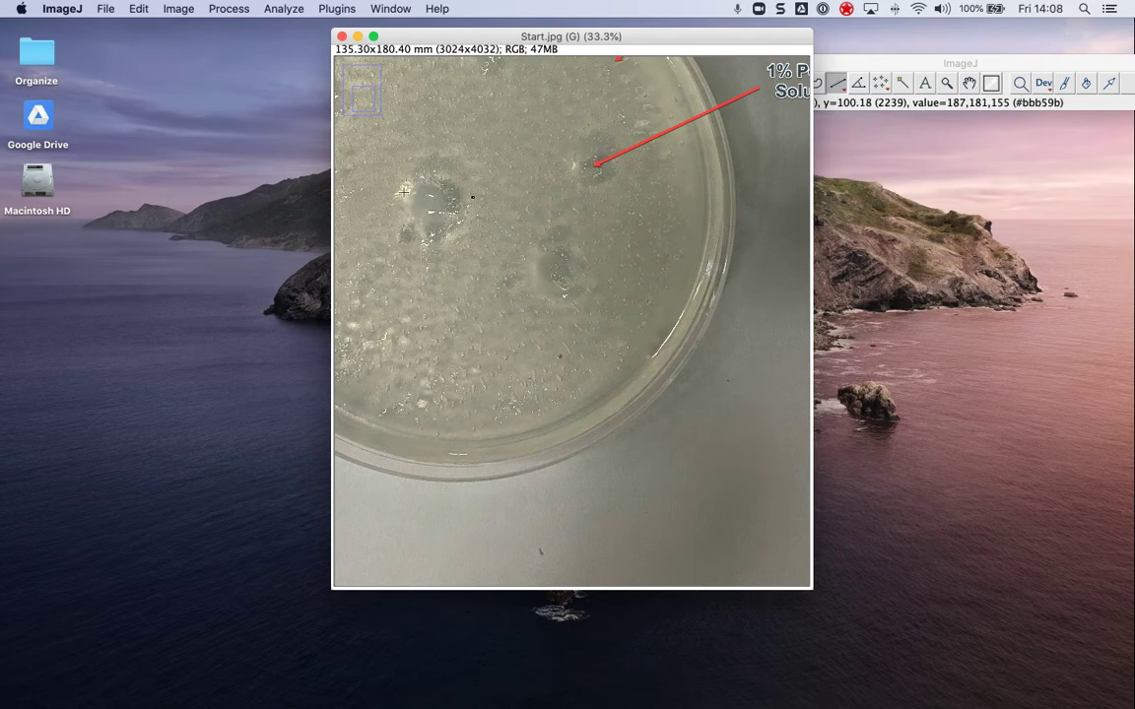
key(plus)
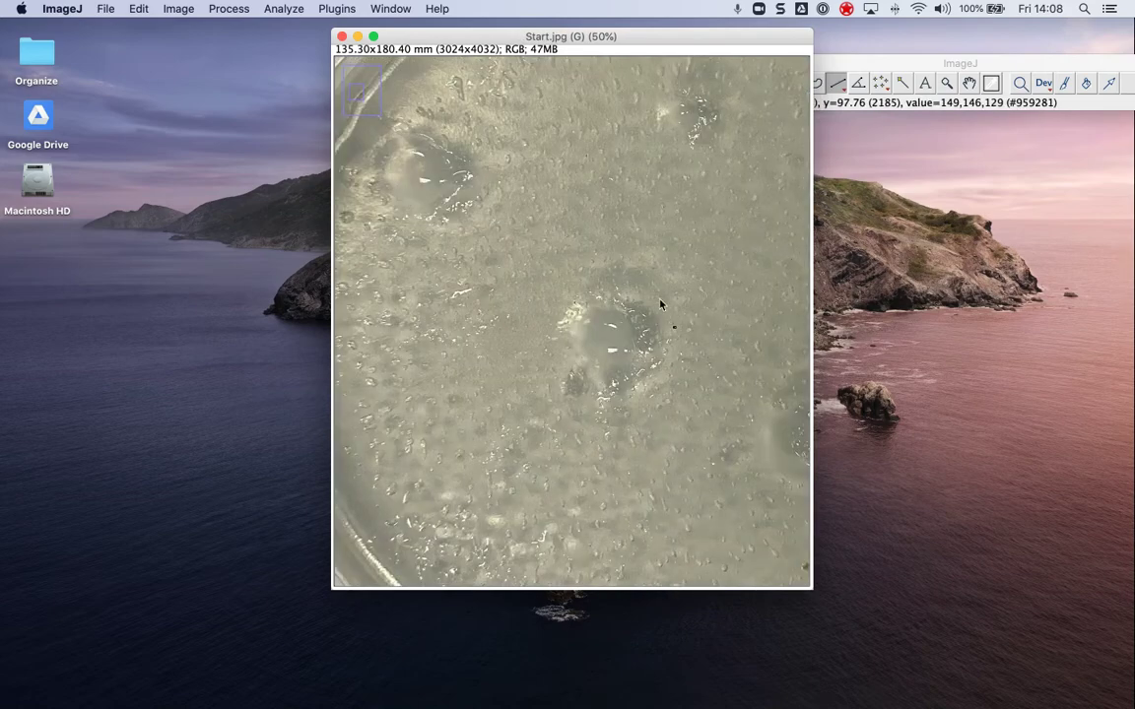
key(minus)
key(plus)
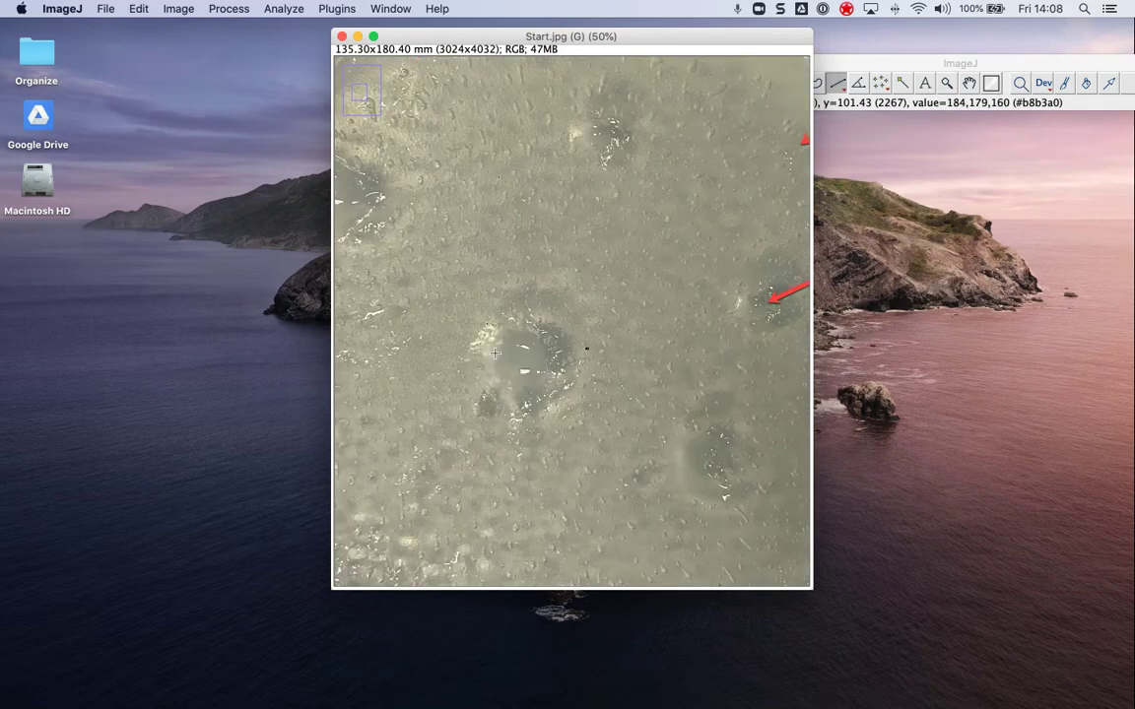
- Trace a freehand outline around the central hole in the gelatin
drag(897, 63, 922, 46)
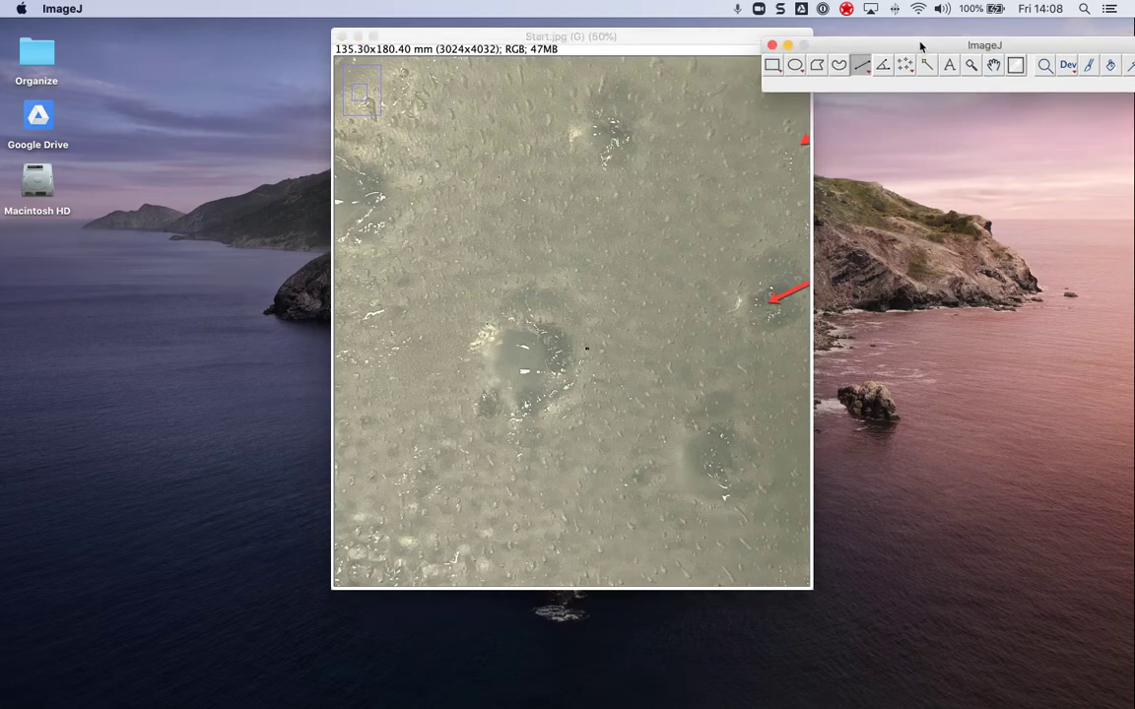
click(838, 64)
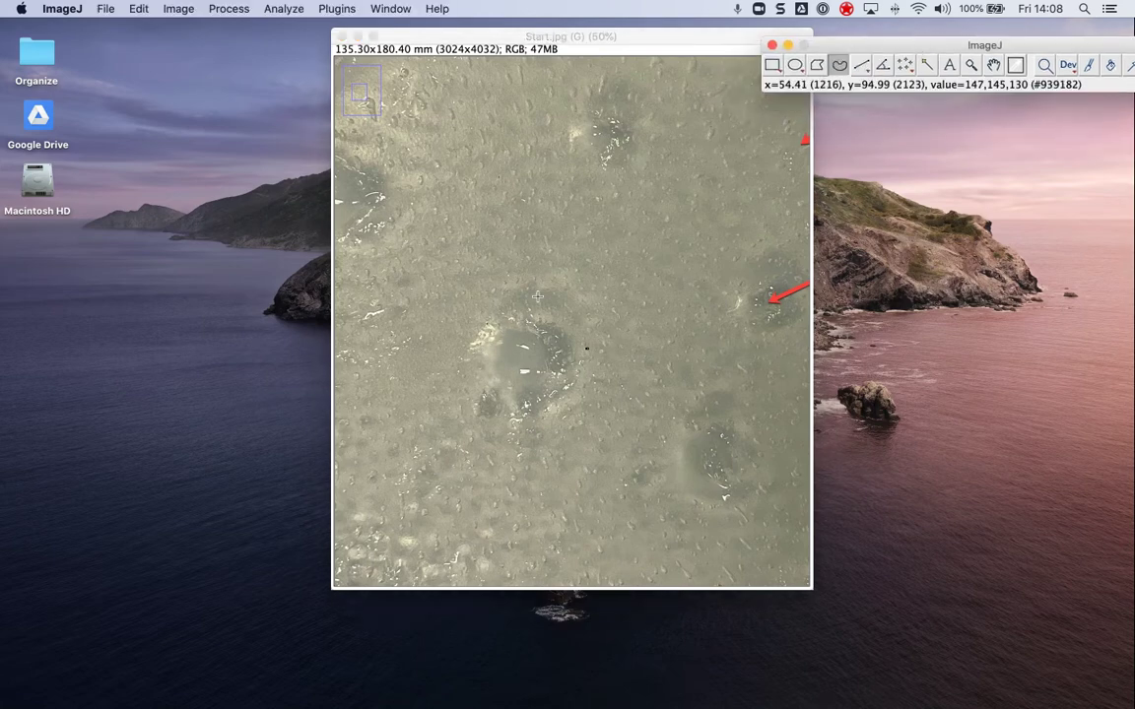
click(500, 343)
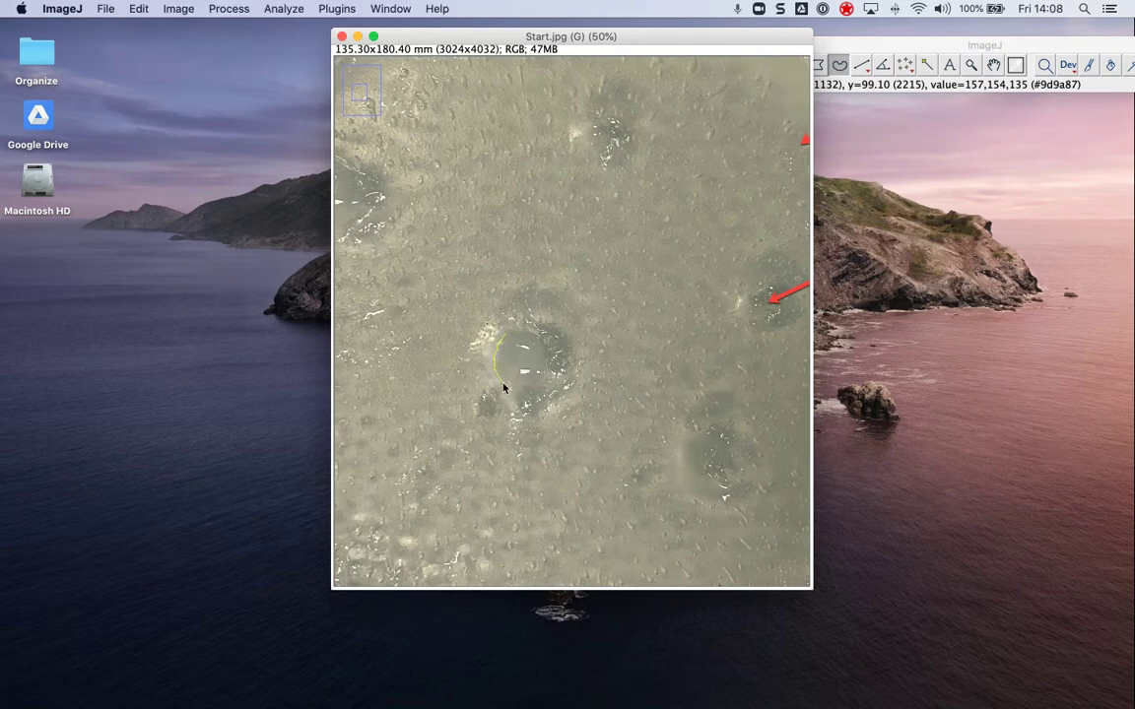
mouse_move(507, 394)
mouse_down()
mouse_move(543, 384)
mouse_move(552, 362)
mouse_move(536, 337)
mouse_move(503, 338)
mouse_up()
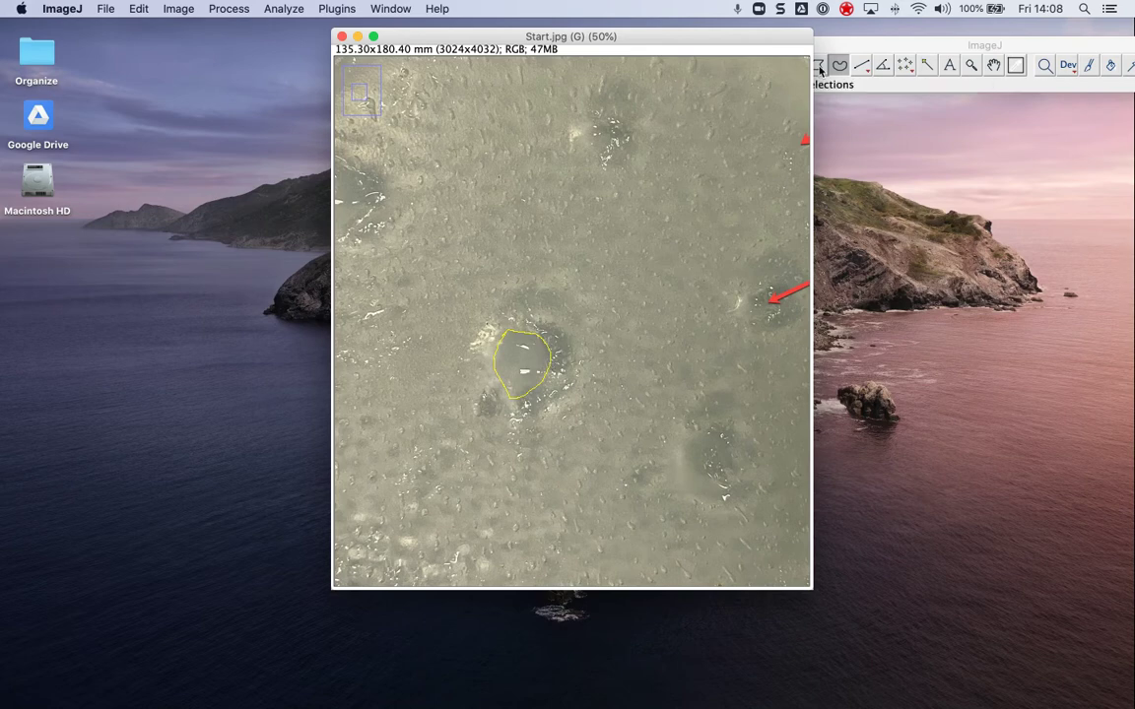
click(842, 46)
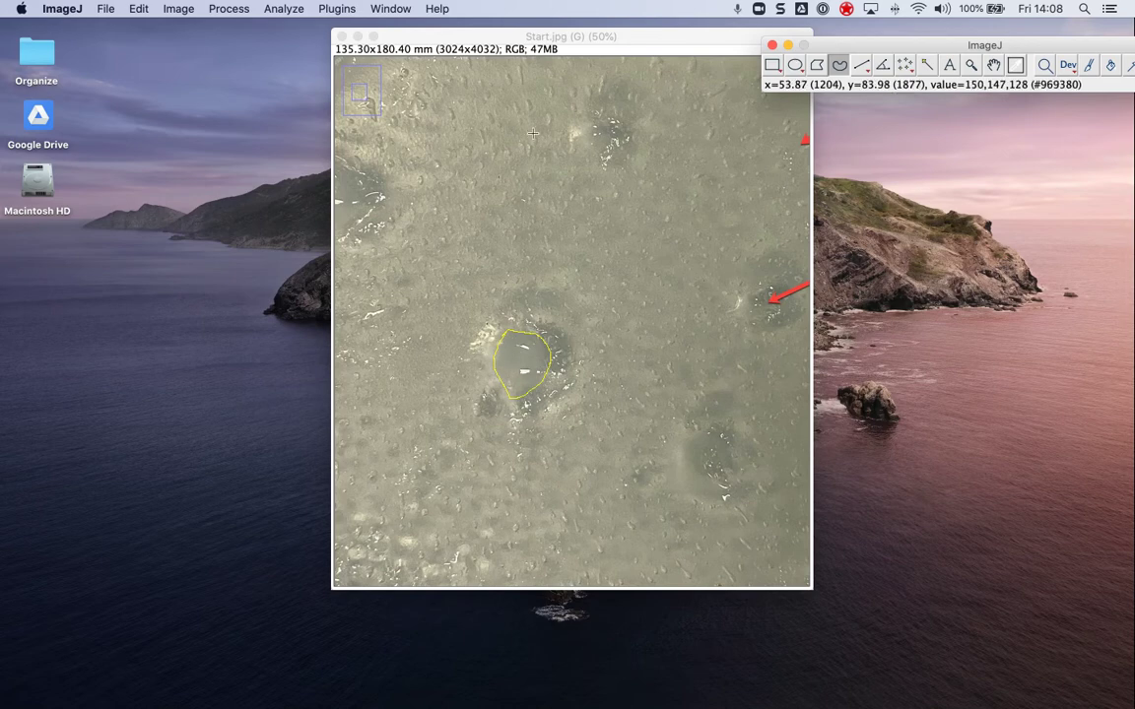
- Measure the outlined hole, listing area 36.438 in the Results table
click(283, 9)
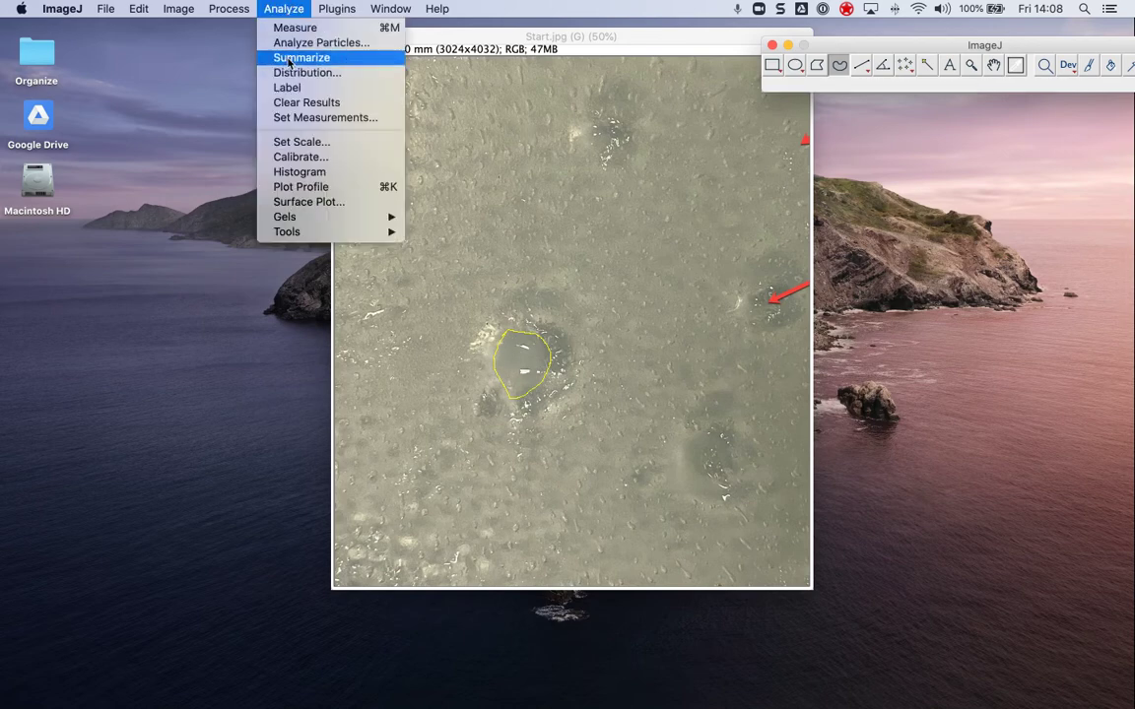
click(296, 31)
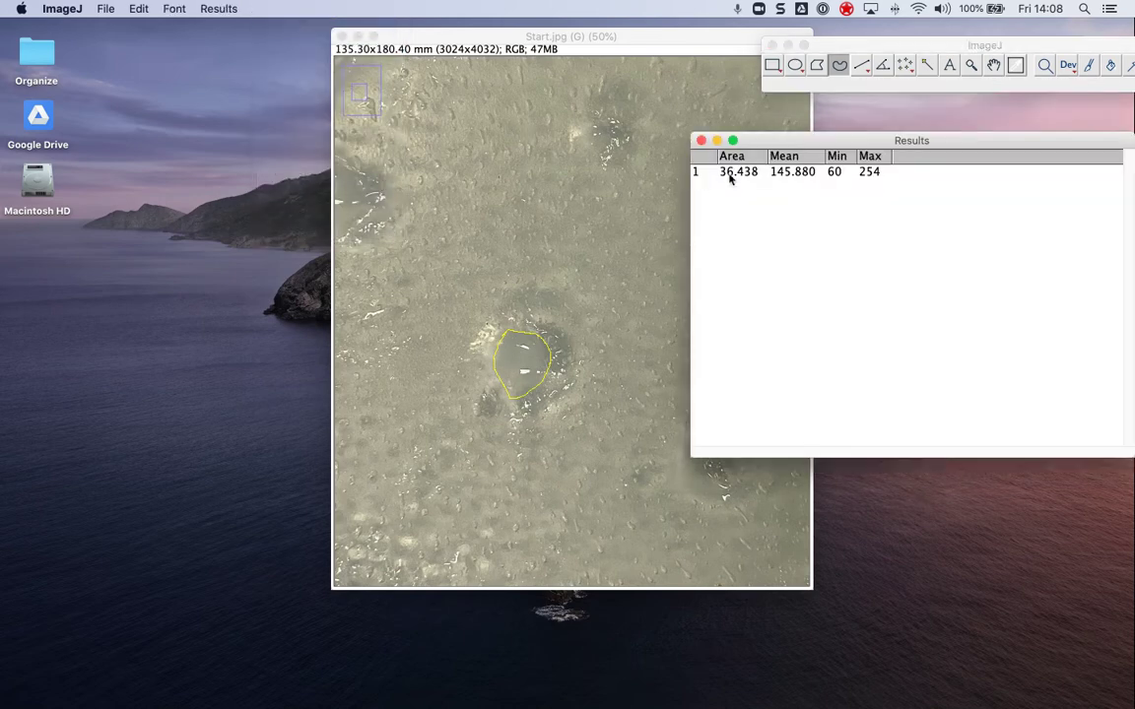
drag(670, 36, 522, 39)
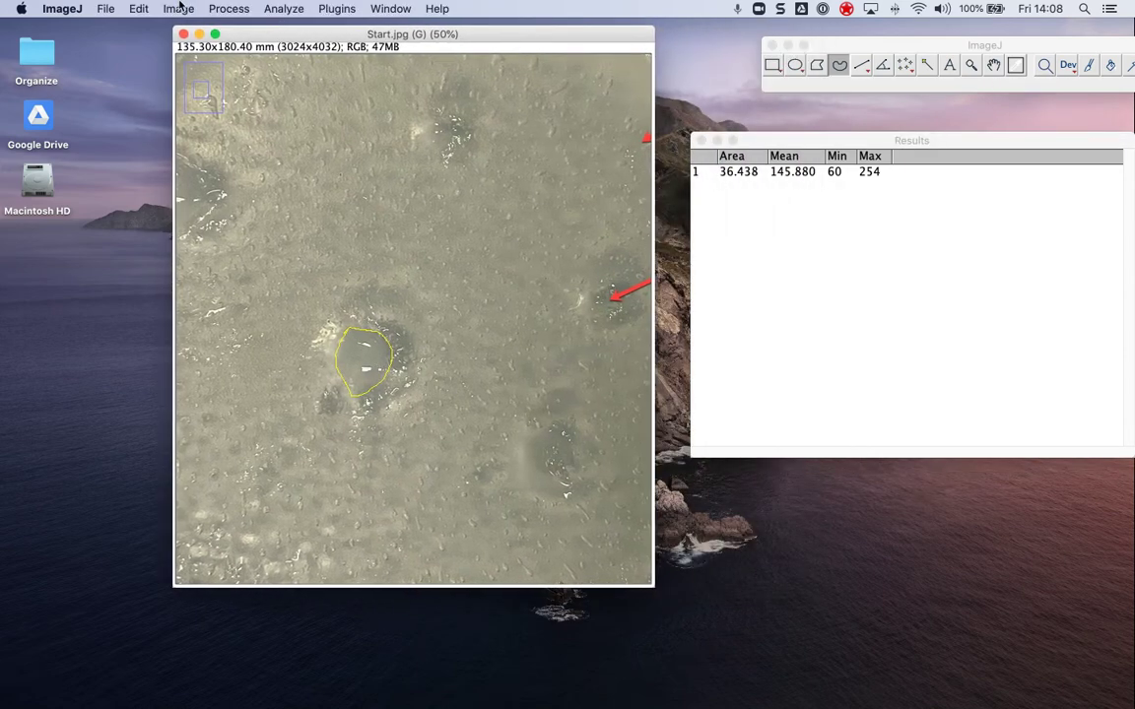
- Open 8 Hours.jpg, scroll down to the holes, and zoom to 75%
click(105, 9)
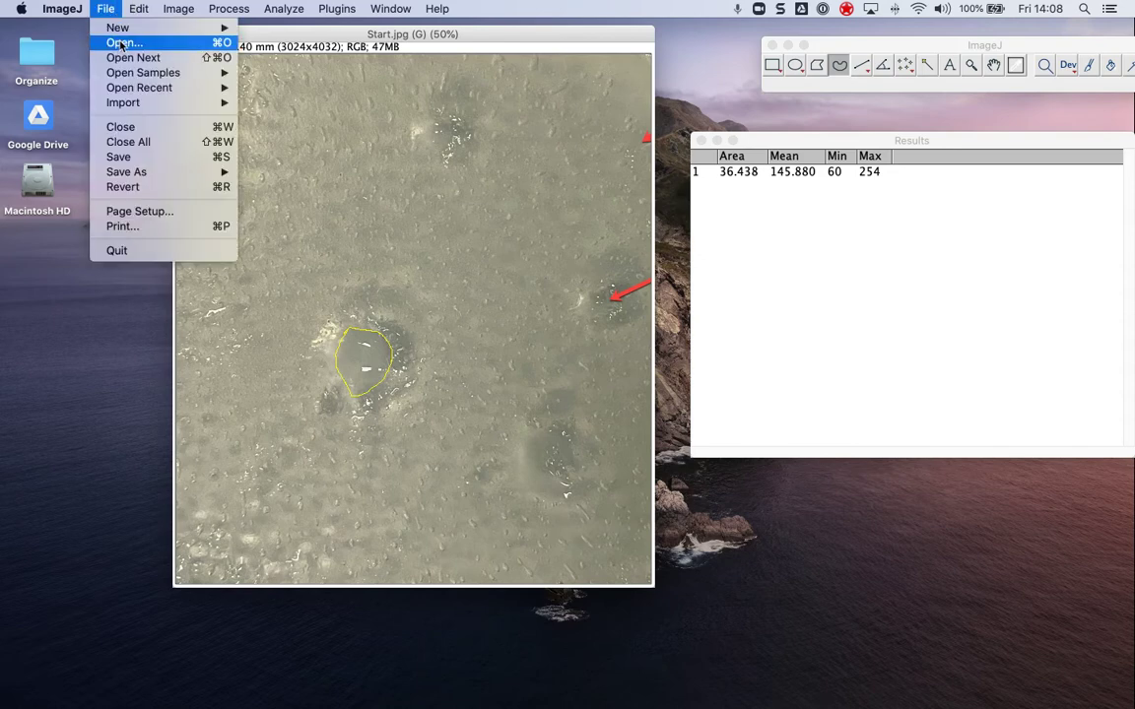
click(122, 43)
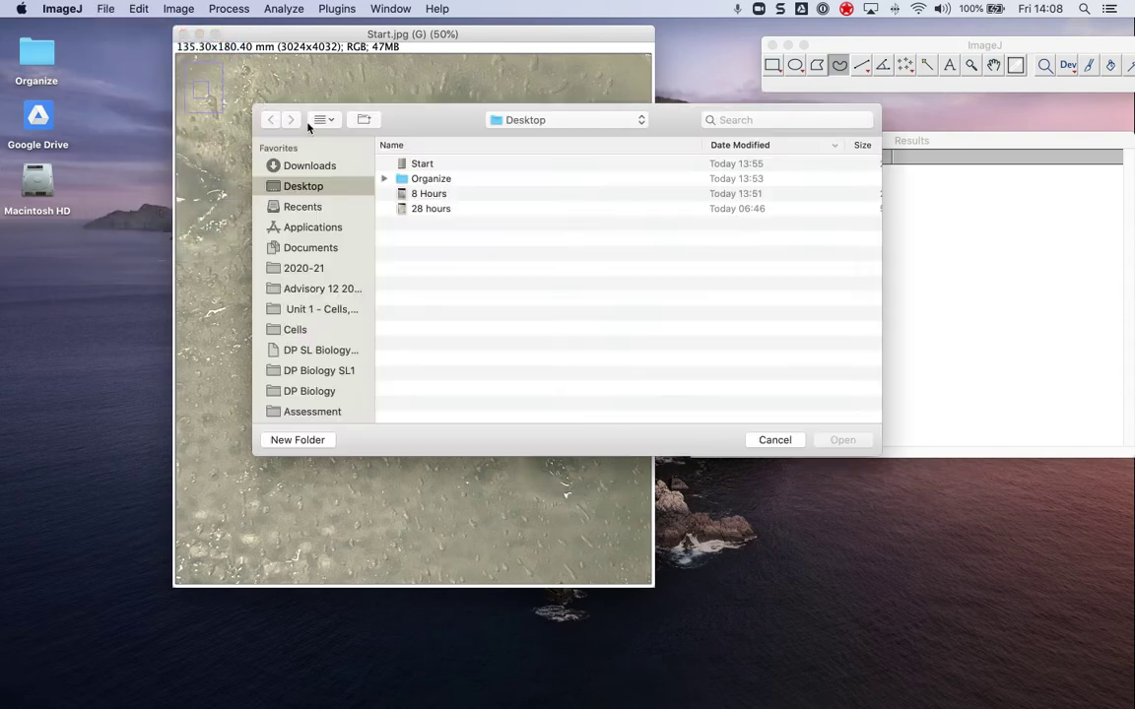
double_click(440, 194)
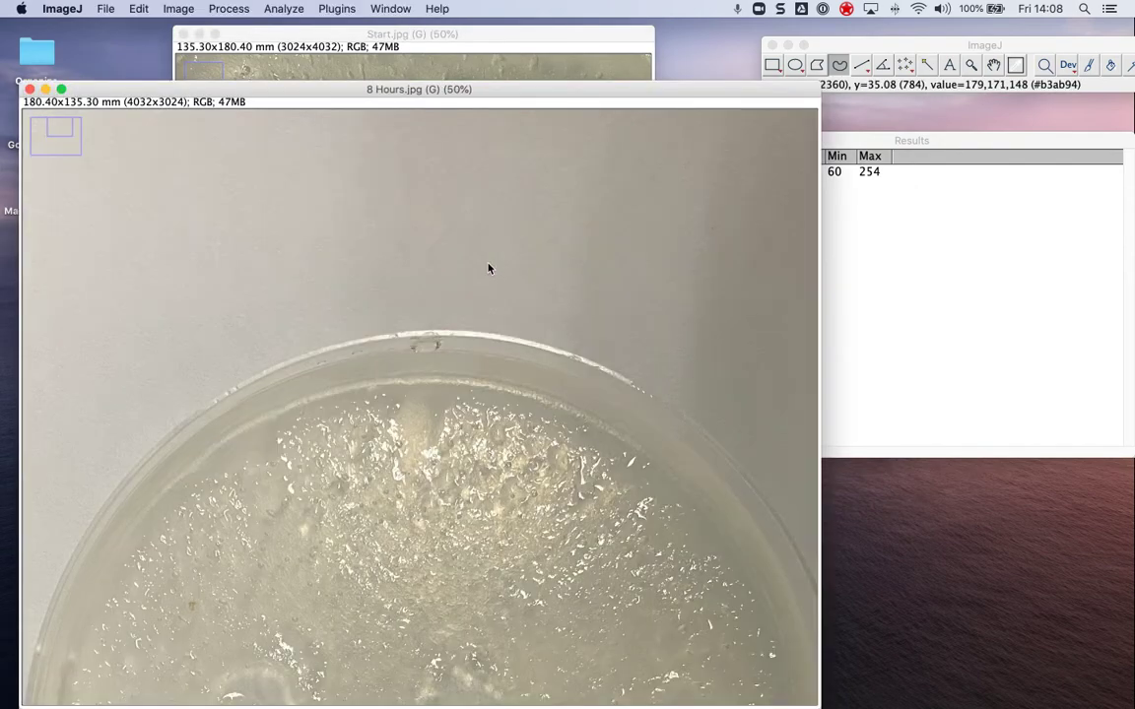
drag(506, 94, 497, 5)
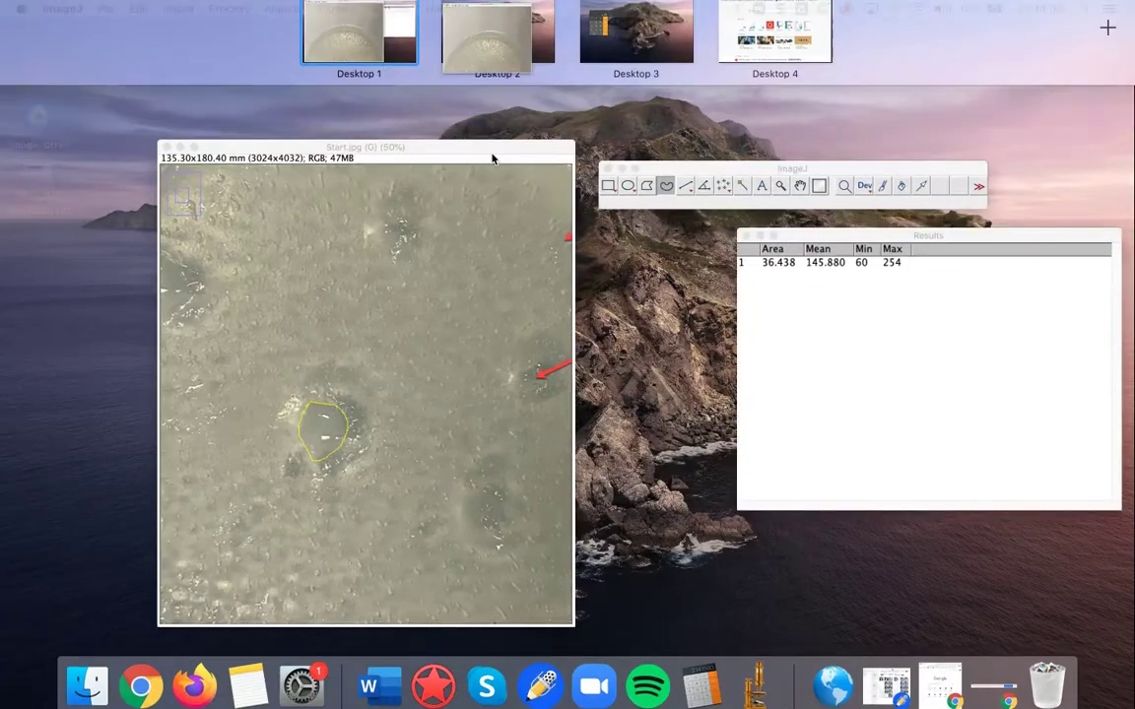
scroll(464, 340, down, 3)
scroll(464, 340, down, 5)
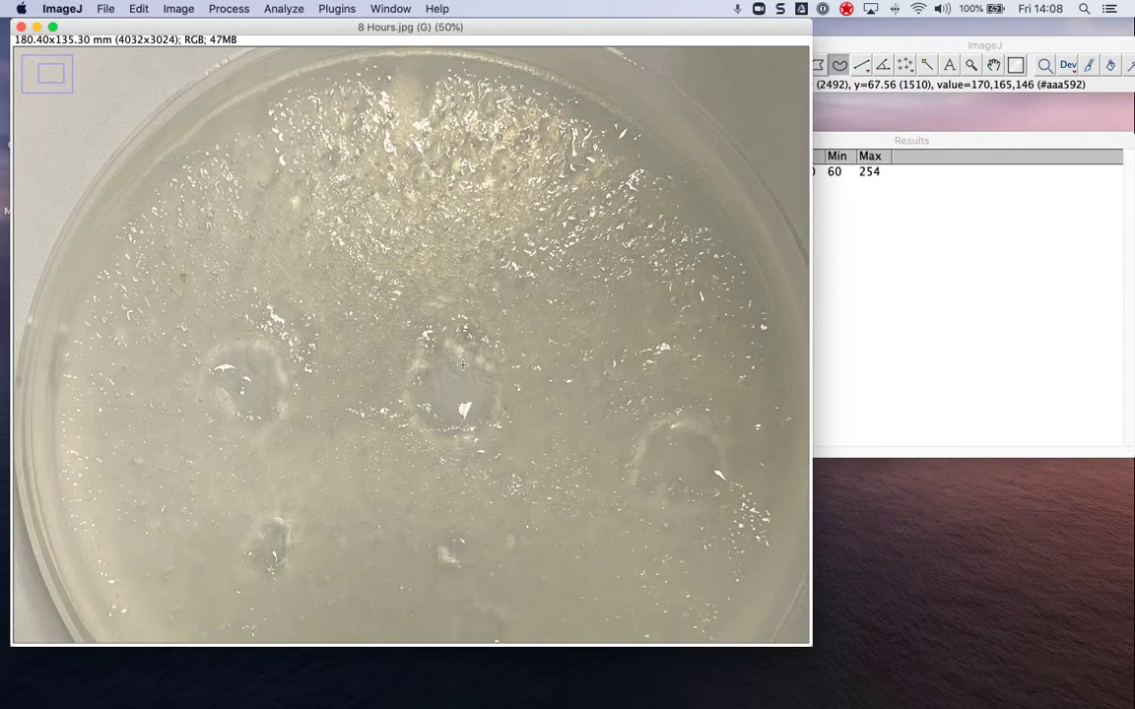
scroll(471, 369, down, 3)
key(plus)
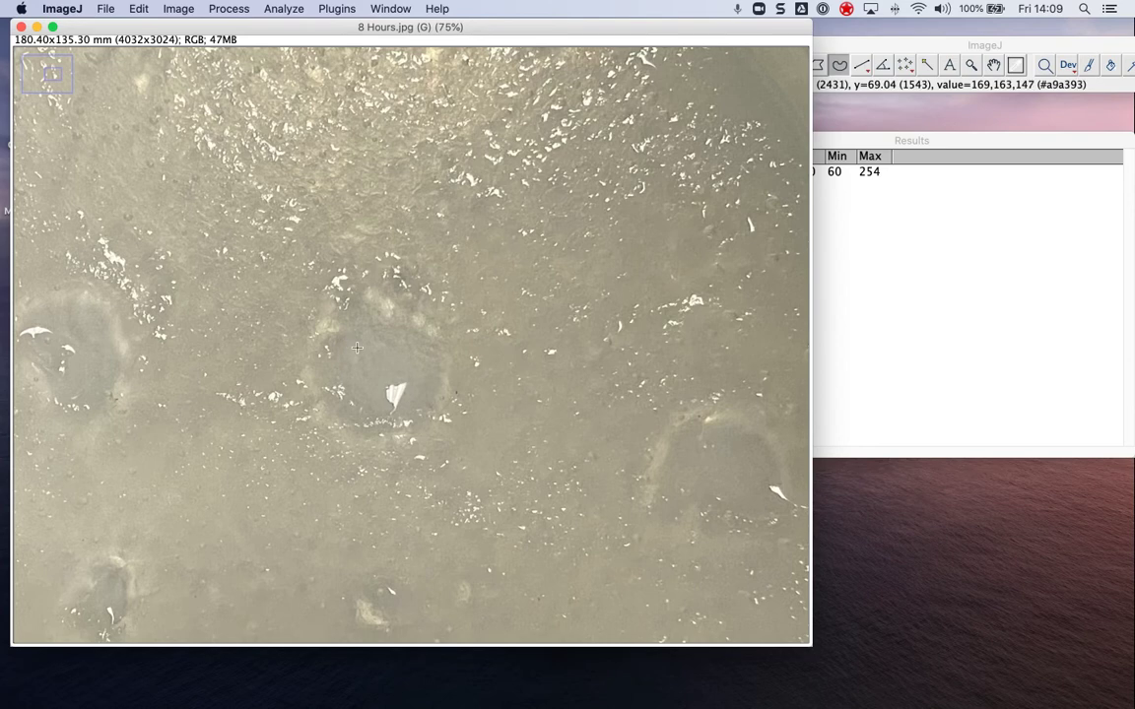
- Freehand-trace the central hole in 8 Hours.jpg and measure it, giving area 37.573
mouse_move(348, 339)
mouse_down()
mouse_move(334, 382)
mouse_move(347, 414)
mouse_move(383, 423)
mouse_move(417, 403)
mouse_move(427, 366)
mouse_move(420, 351)
mouse_move(381, 340)
mouse_up()
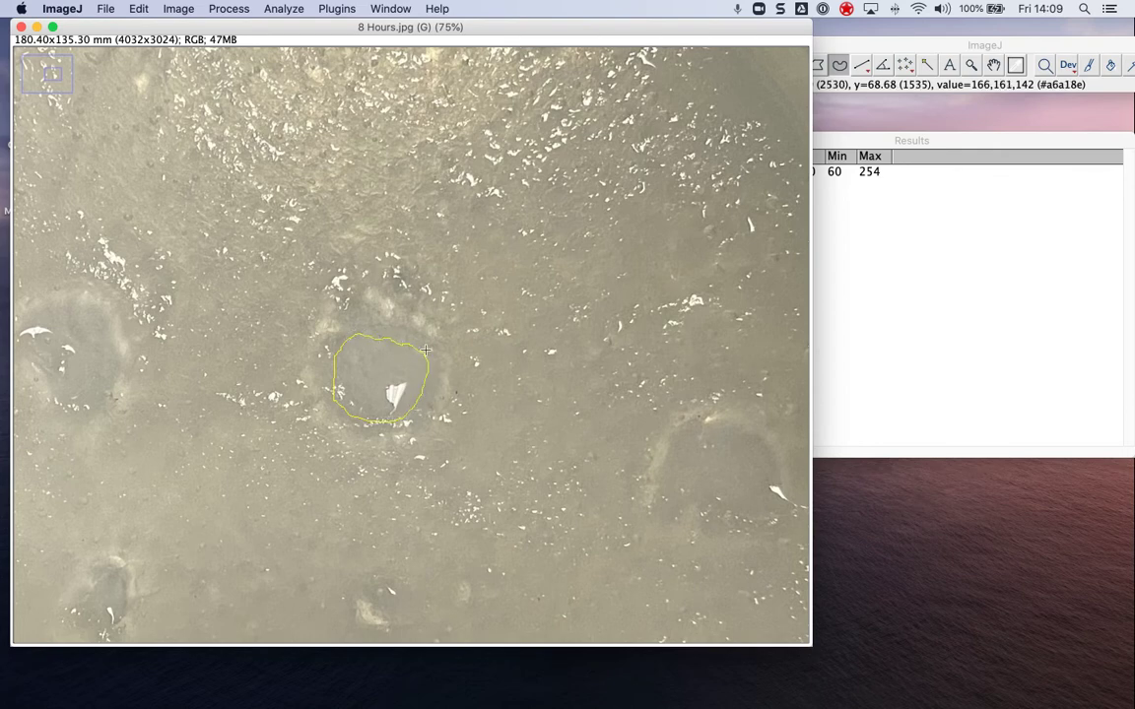
key(super+m)
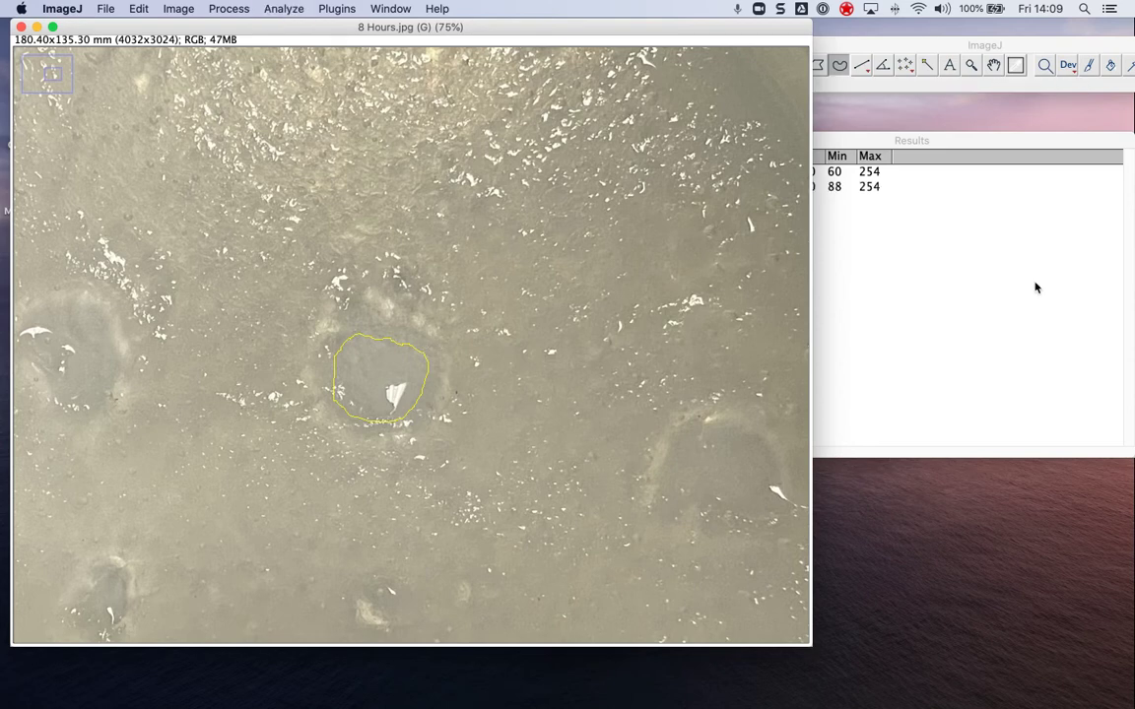
click(879, 256)
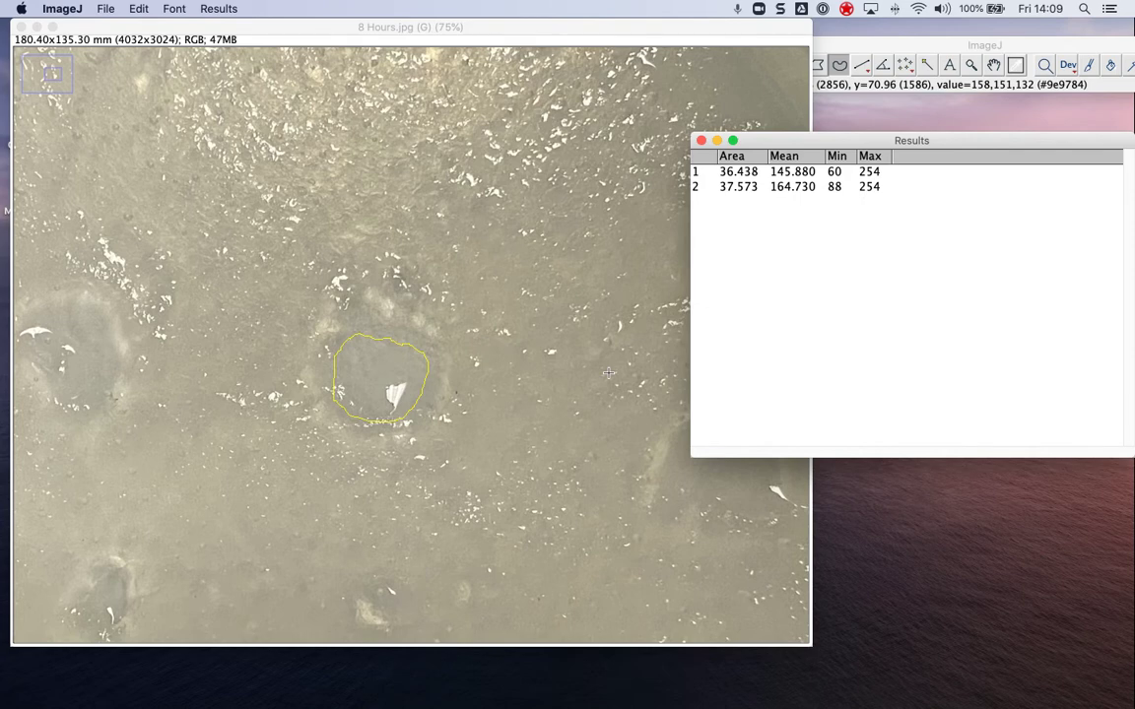
- Open 28 hours.jpg, reposition its window, and zoom to 100% on a hole
click(106, 9)
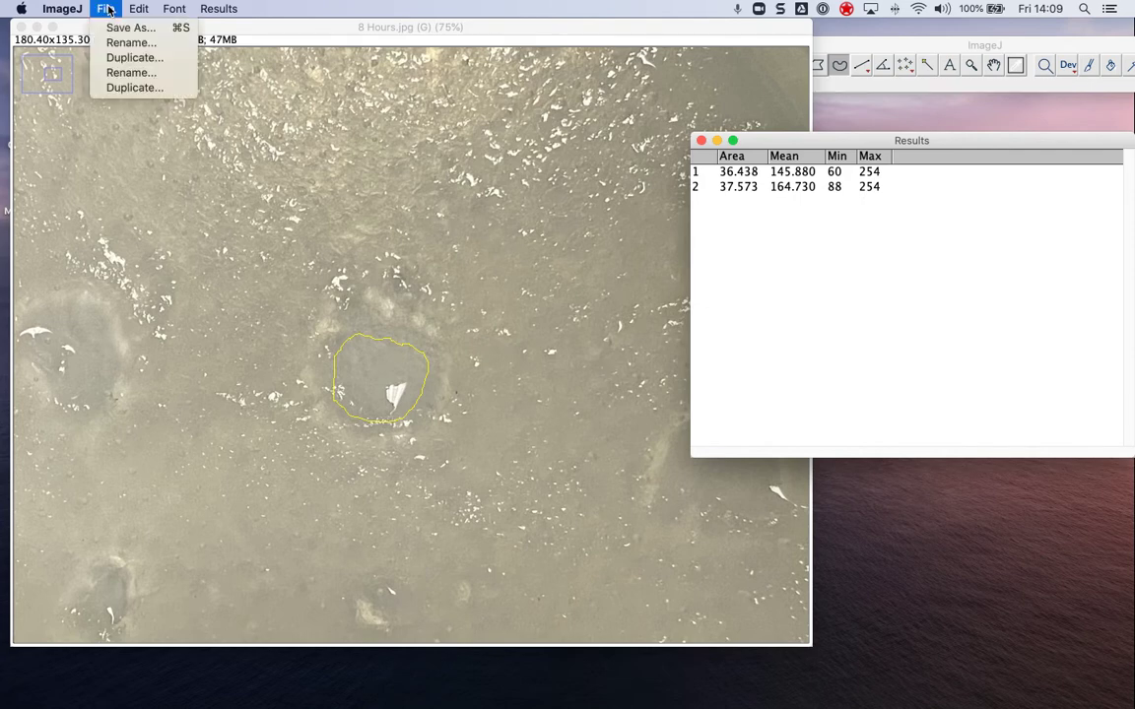
click(434, 271)
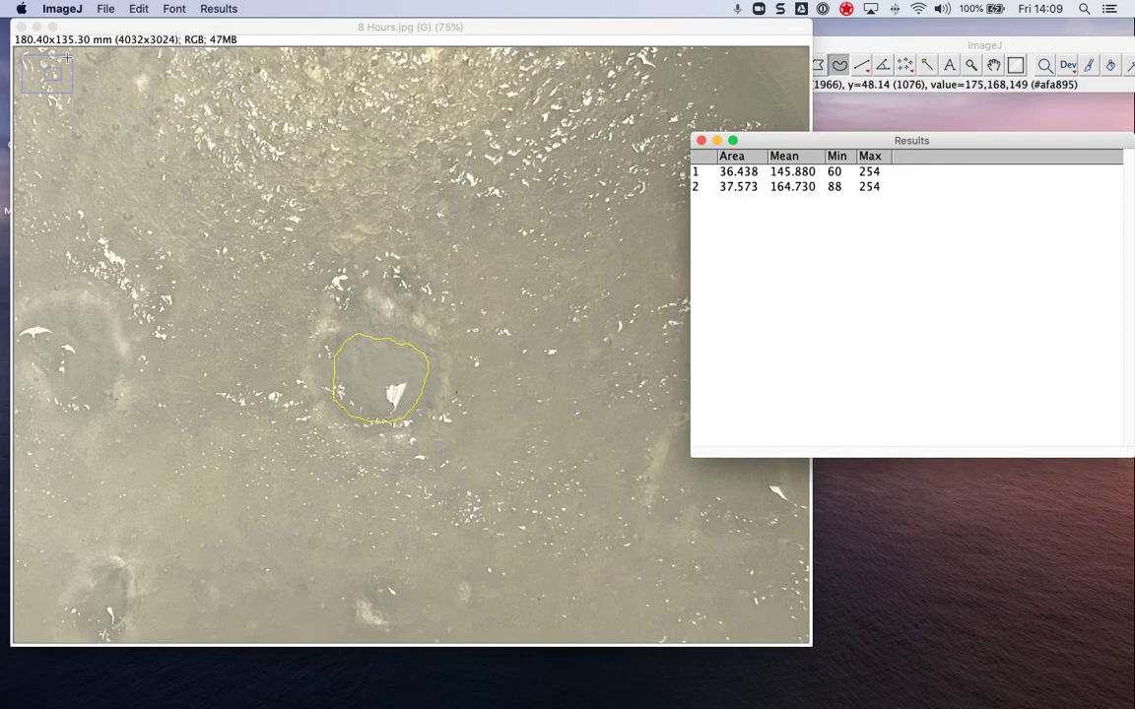
click(104, 9)
click(105, 12)
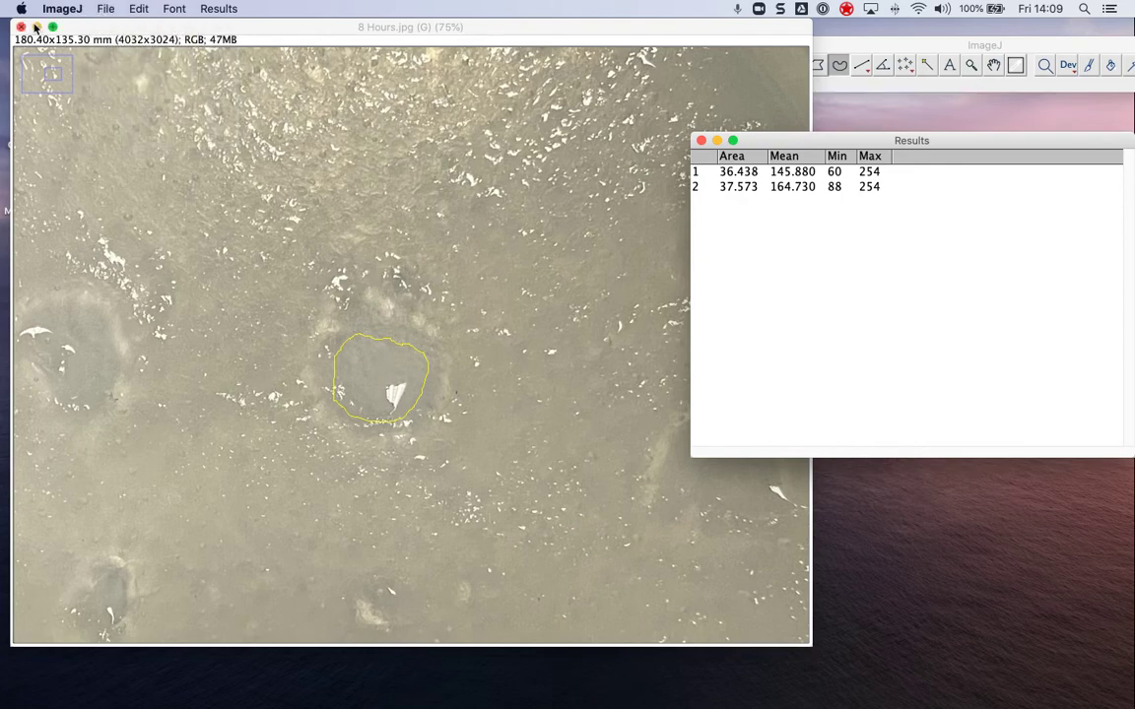
click(163, 37)
click(106, 9)
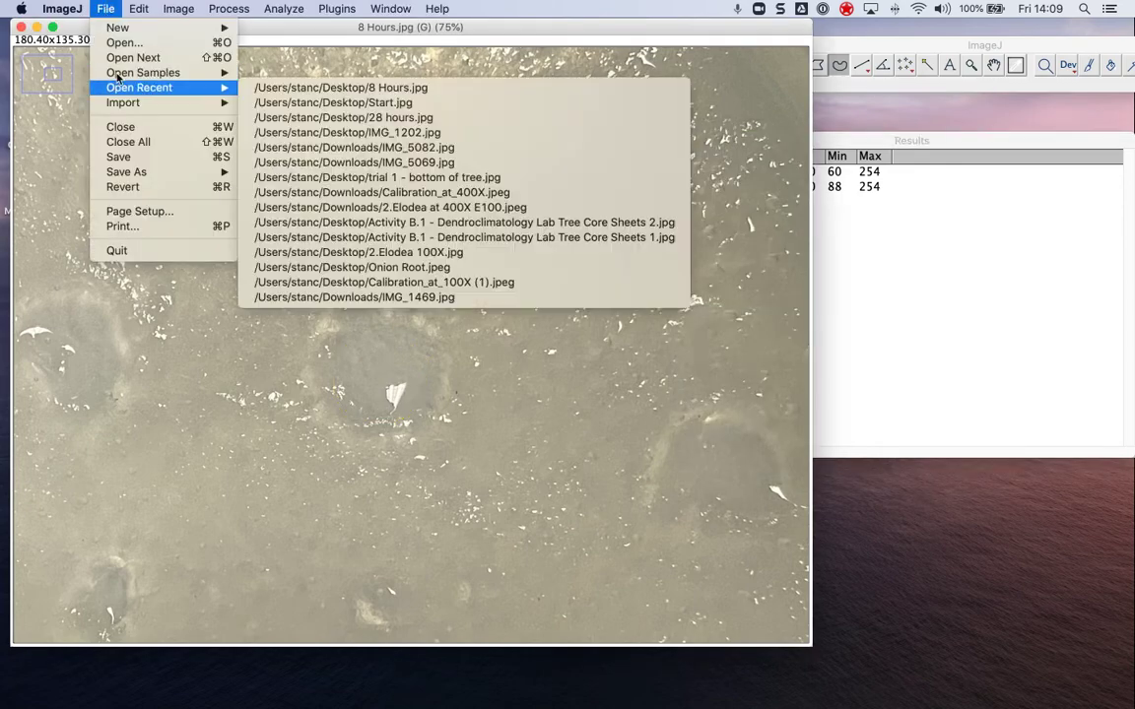
click(128, 45)
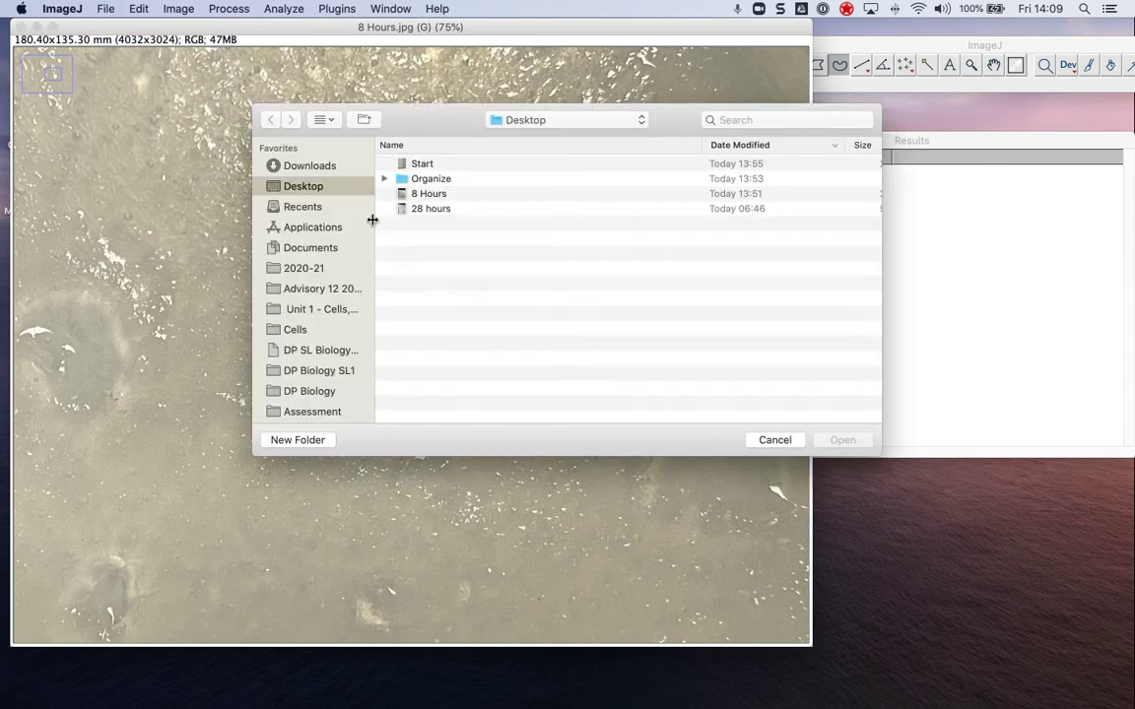
double_click(435, 214)
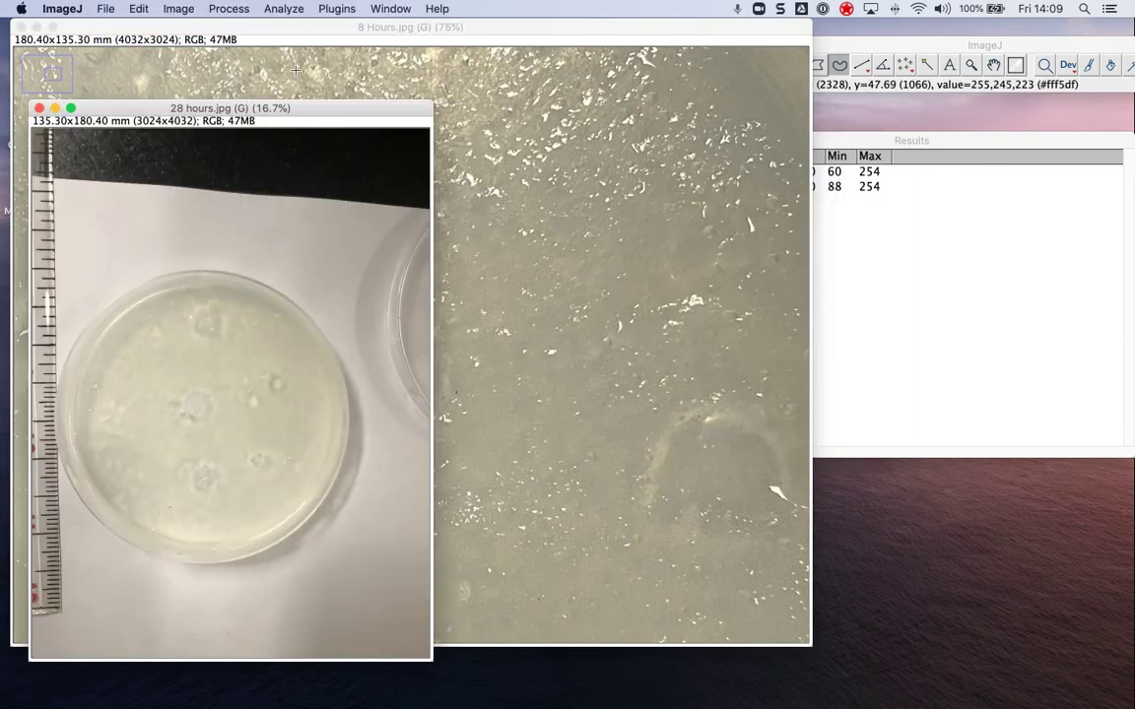
drag(324, 110, 482, 7)
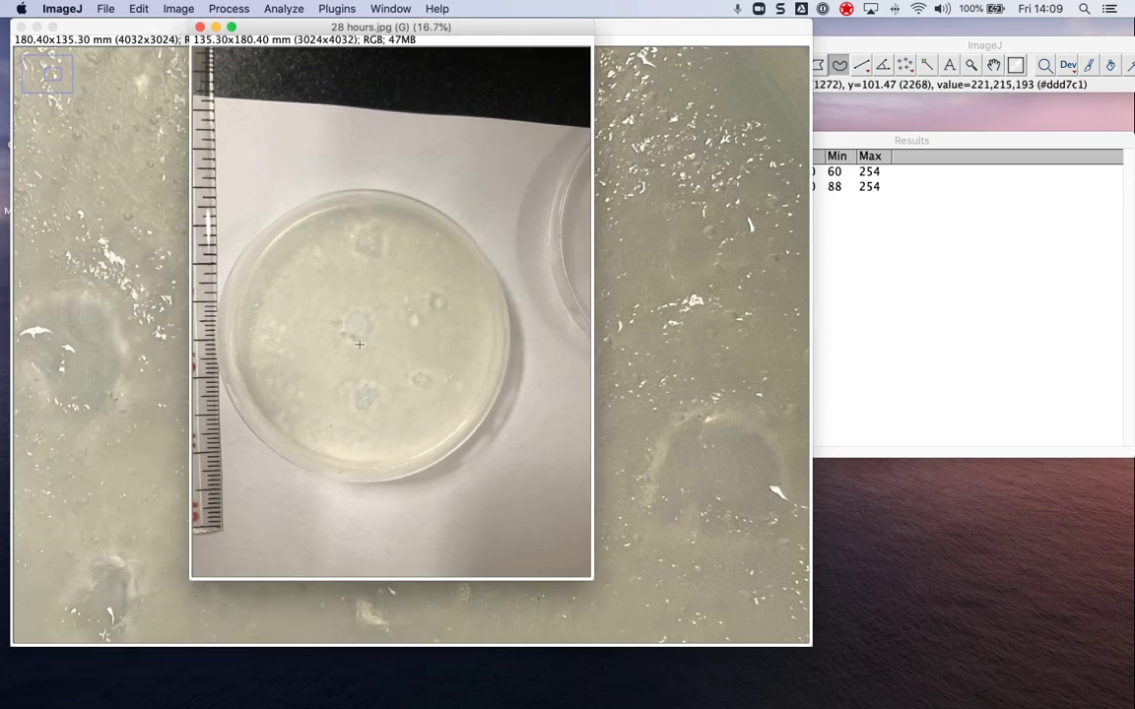
scroll(360, 344, up, 4)
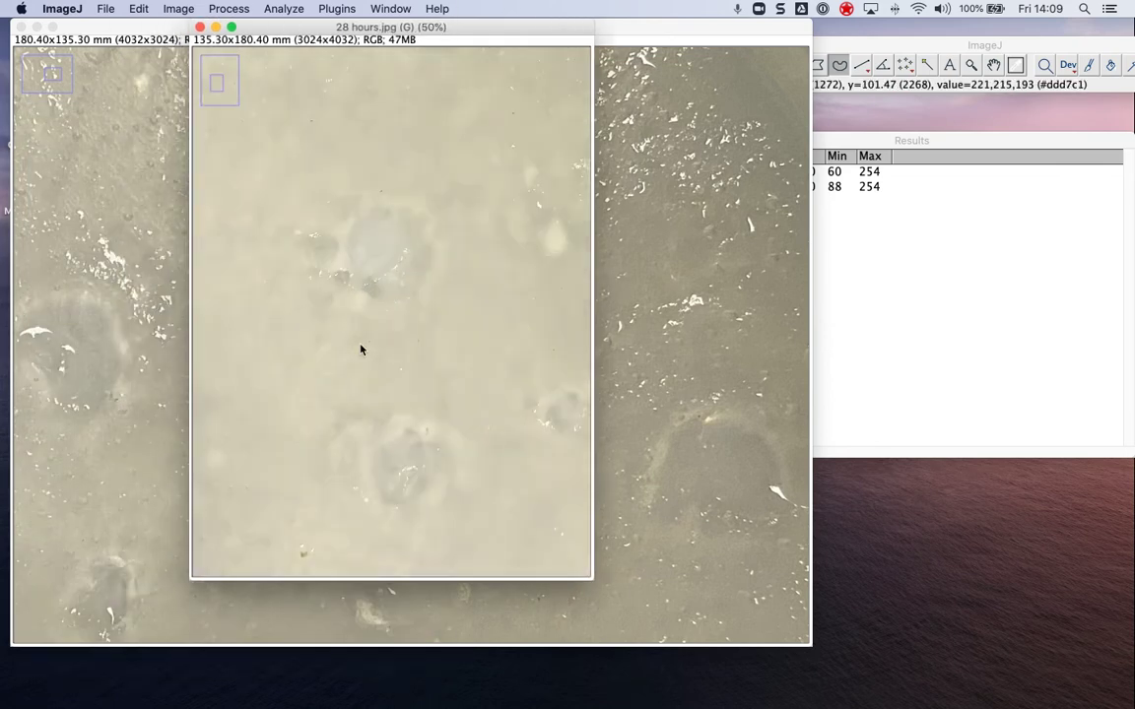
scroll(361, 350, up, 1)
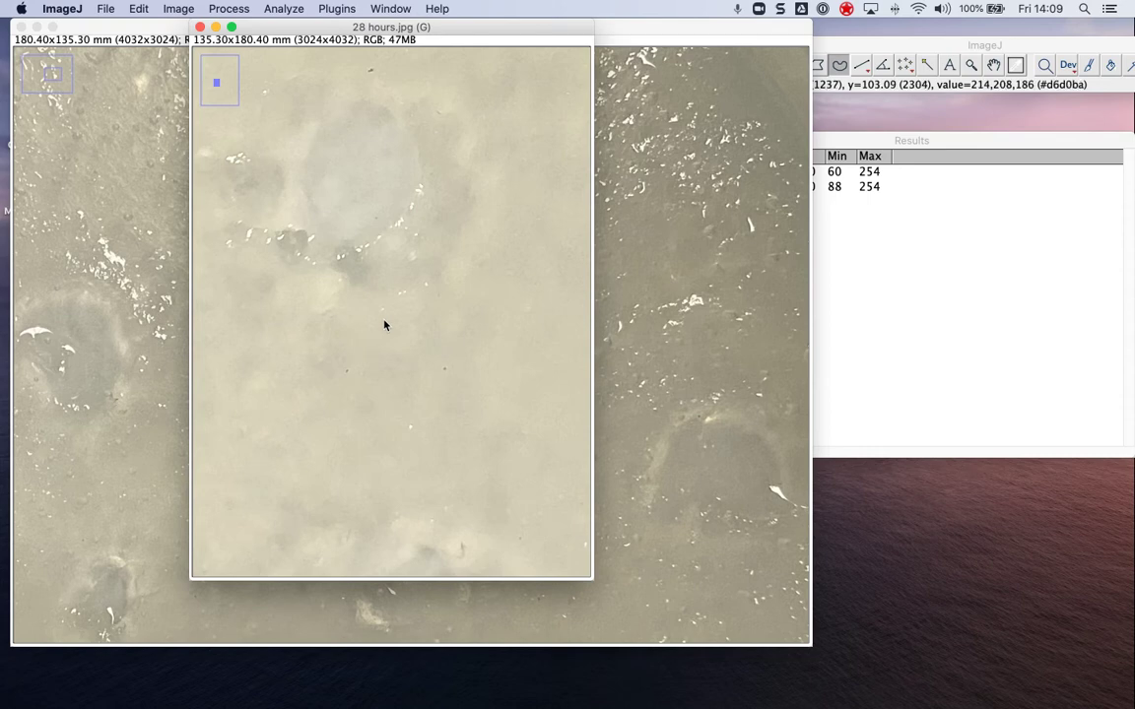
- Freehand-trace the hole in 28 hours.jpg and measure it, giving area 60.336
click(853, 69)
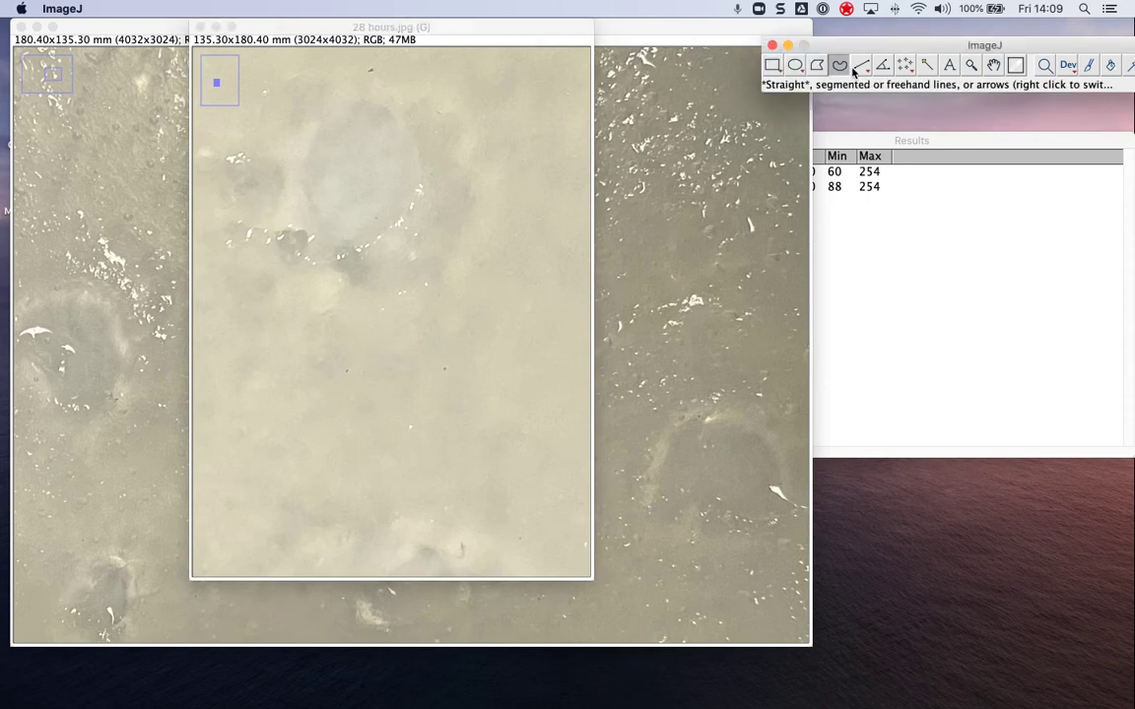
click(838, 65)
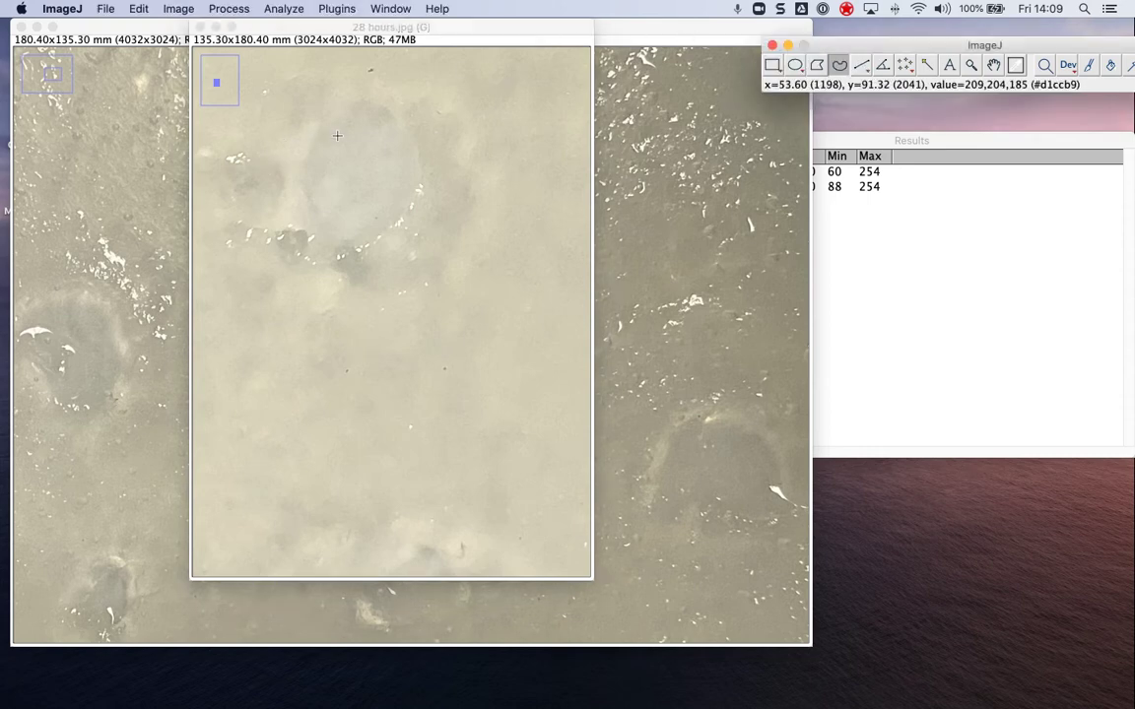
mouse_move(328, 132)
mouse_down()
mouse_move(312, 201)
mouse_move(350, 261)
mouse_move(417, 270)
mouse_move(445, 233)
mouse_up()
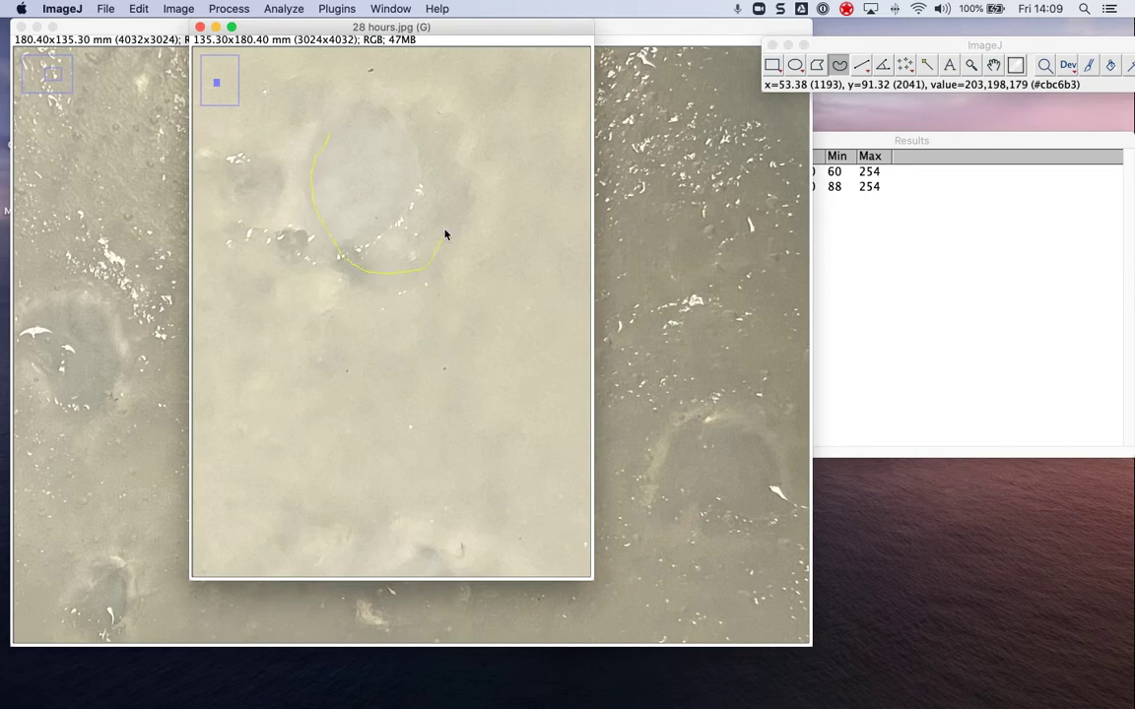
mouse_move(446, 171)
mouse_down()
mouse_move(441, 141)
mouse_move(381, 112)
mouse_move(327, 137)
mouse_up()
key(ctrl+m)
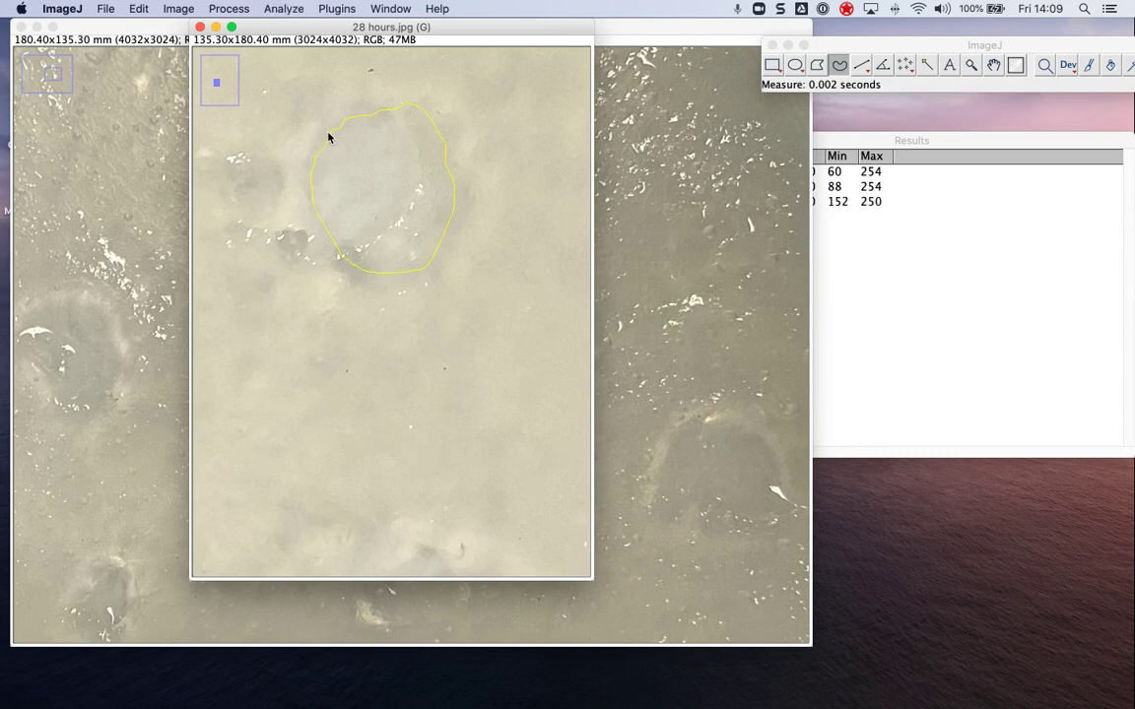
click(999, 290)
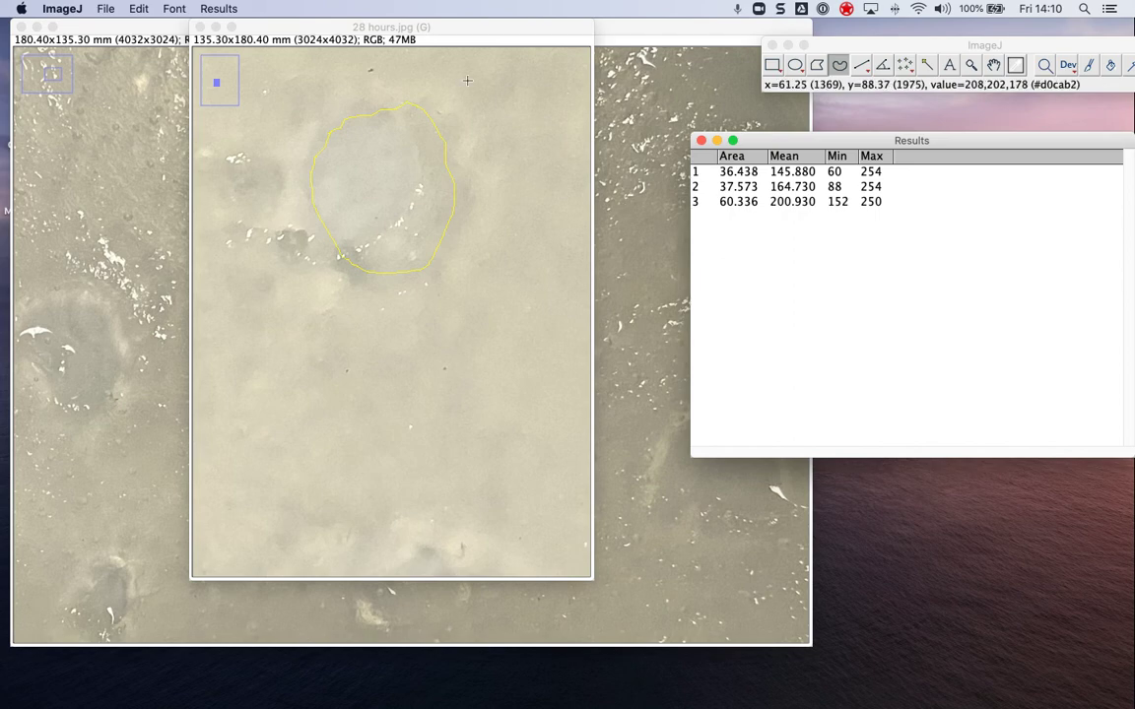
key(ctrl+Up)
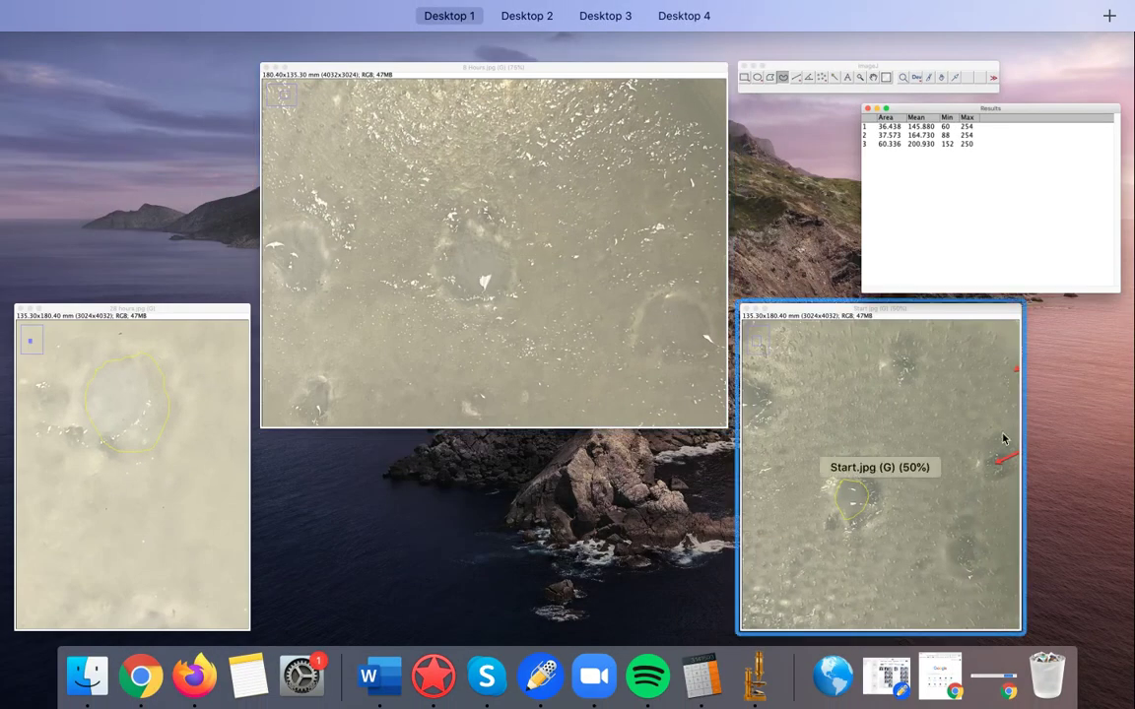
- Bring Start.jpg to the front and zoom out to 16.7% to show the whole dish and traced hole
click(948, 452)
key(minus)
key(minus)
key(minus)
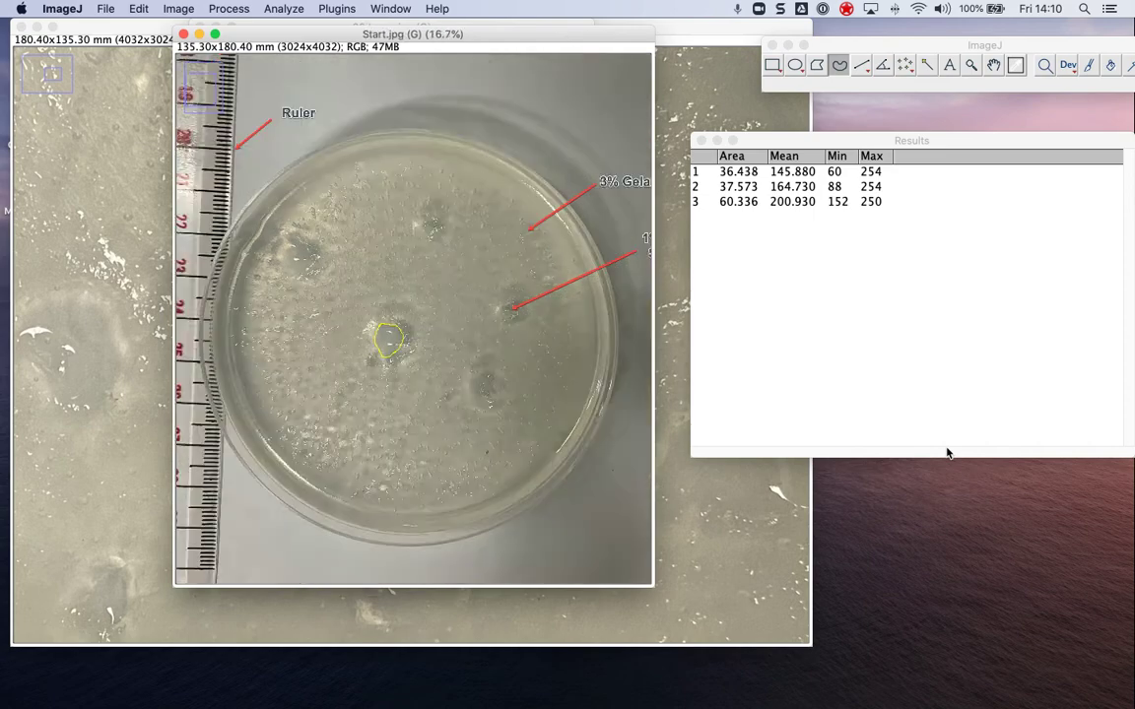